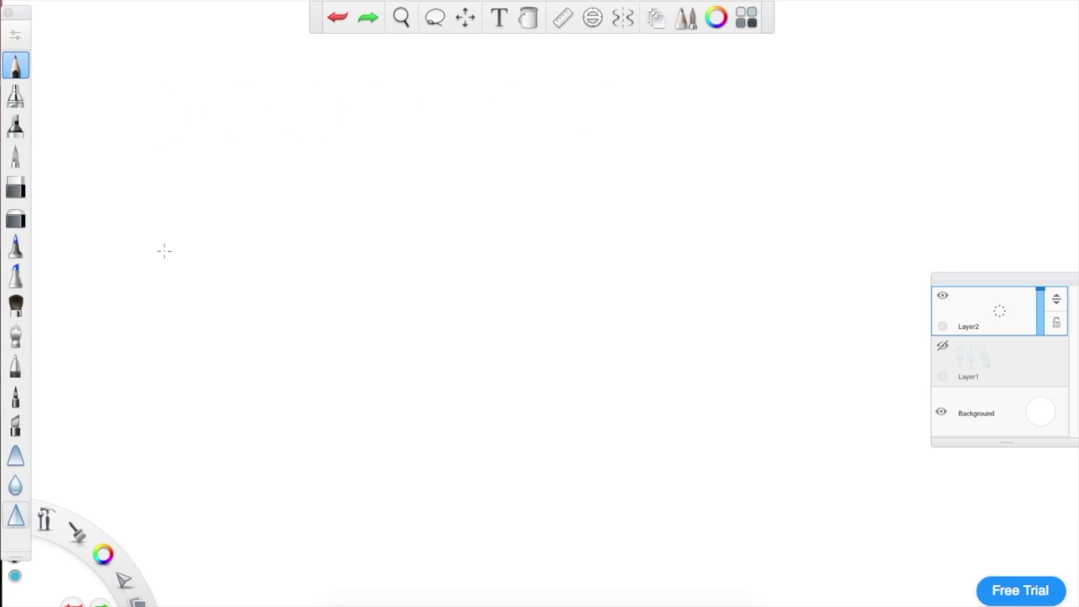
Sketch an upper row of five parallel S-curves with the blue pencil, stroking each one upward from its base
mouse_move(166, 253)
mouse_down()
mouse_move(133, 192)
mouse_move(168, 123)
mouse_move(148, 75)
mouse_up()
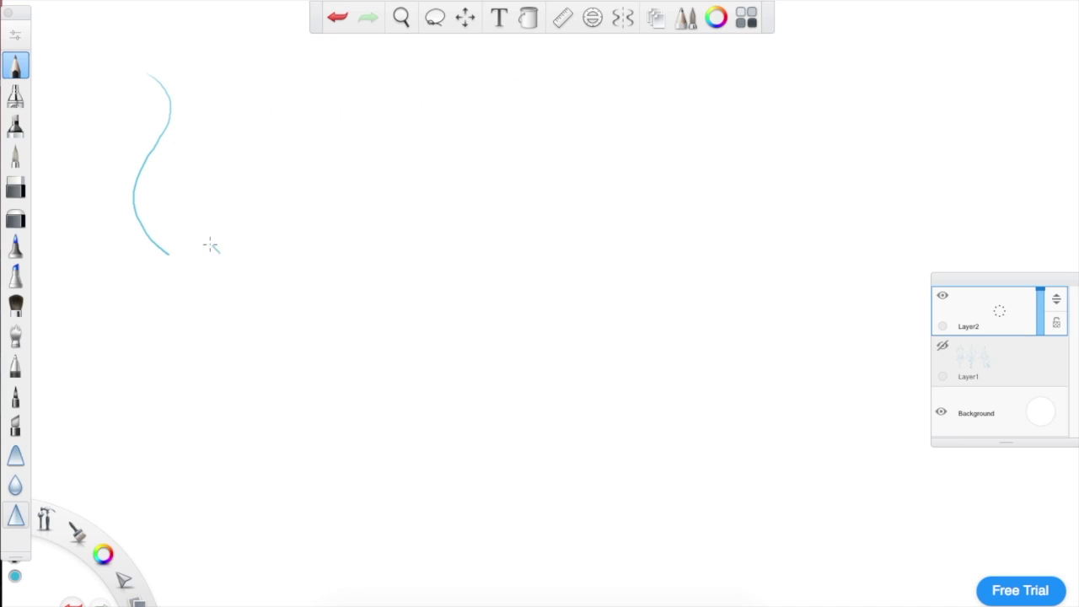
mouse_move(219, 251)
mouse_down()
mouse_move(186, 184)
mouse_move(216, 112)
mouse_move(191, 71)
mouse_up()
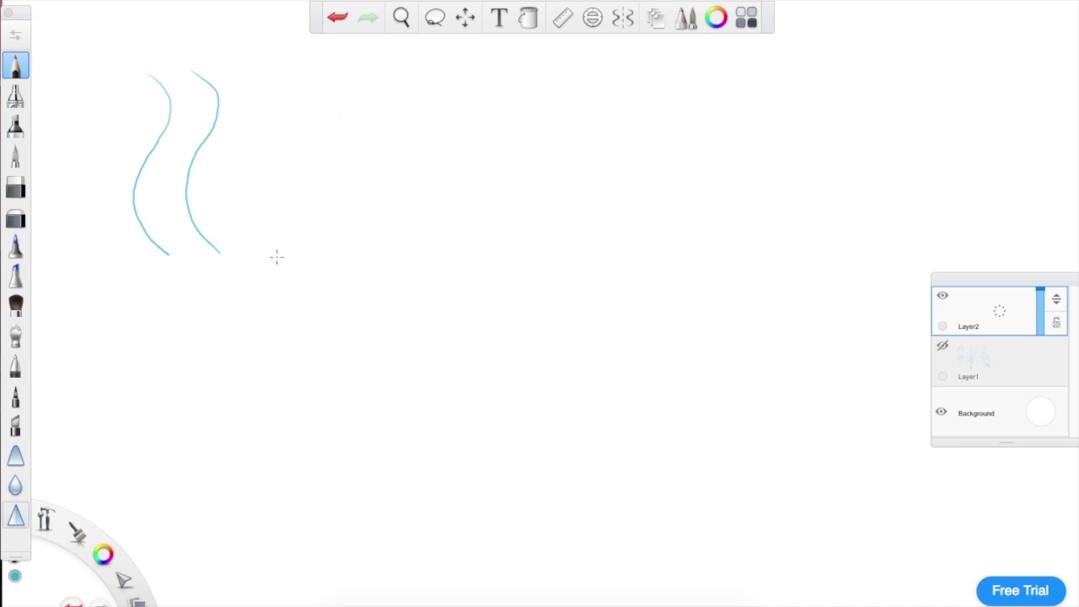
mouse_move(276, 257)
mouse_down()
mouse_move(247, 202)
mouse_move(266, 125)
mouse_move(244, 64)
mouse_up()
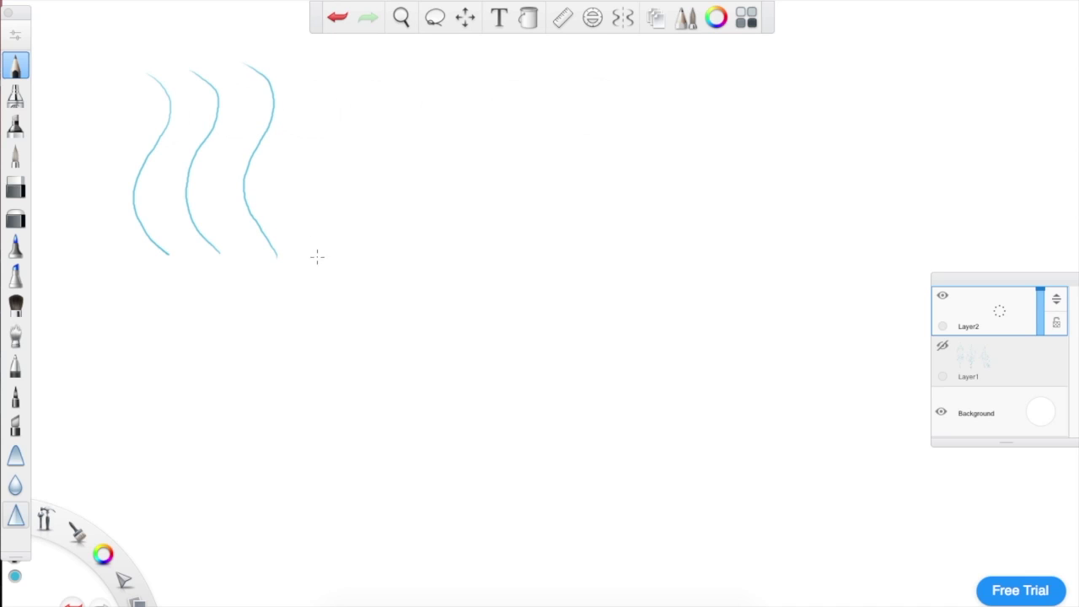
mouse_move(322, 255)
mouse_down()
mouse_move(300, 203)
mouse_move(327, 118)
mouse_move(303, 73)
mouse_up()
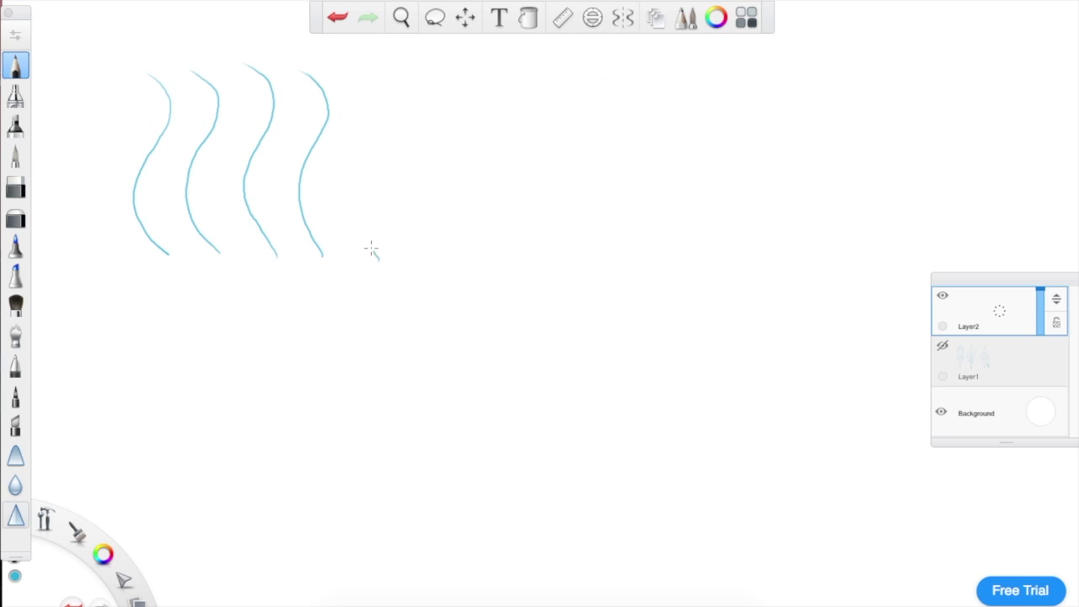
mouse_move(380, 259)
mouse_down()
mouse_move(354, 201)
mouse_move(361, 66)
mouse_up()
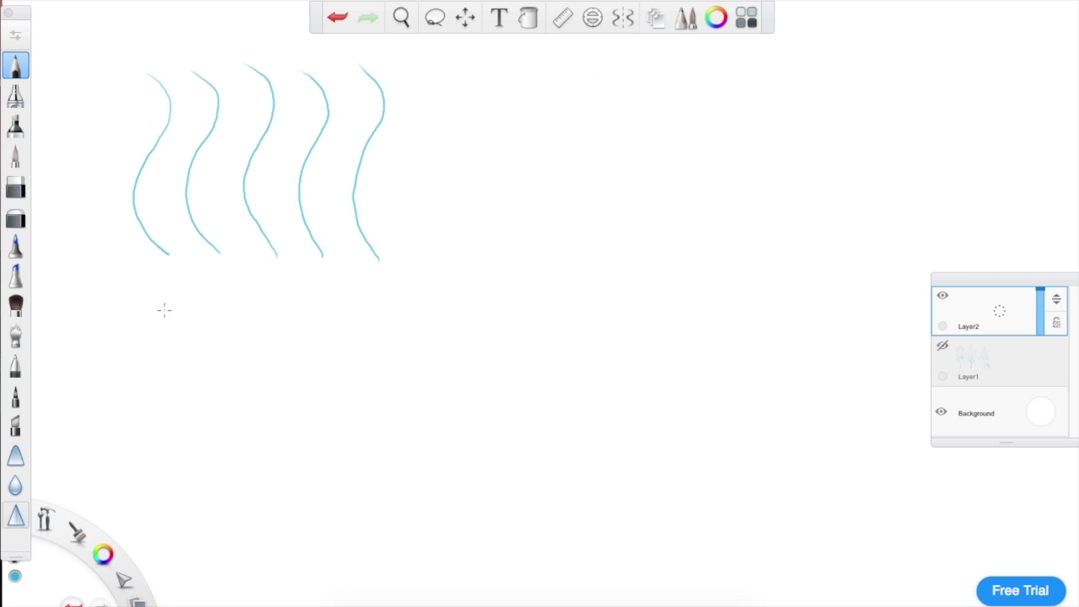
Draw a second row of five parallel S-curves beneath the first, stroking each one downward
mouse_move(181, 312)
mouse_down()
mouse_move(166, 383)
mouse_move(179, 474)
mouse_up()
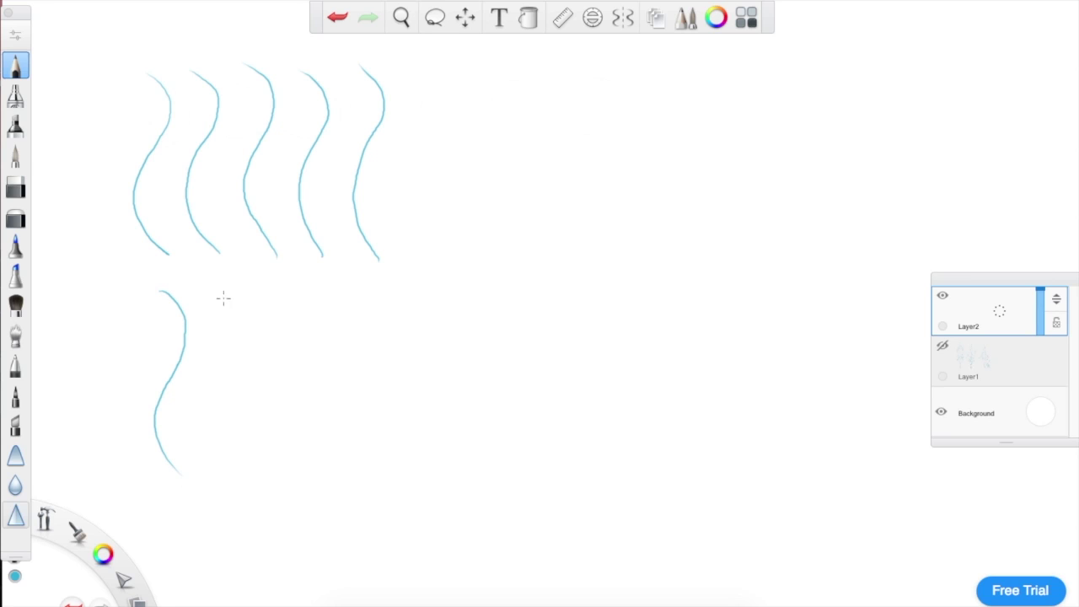
mouse_move(223, 294)
mouse_down()
mouse_move(208, 444)
mouse_move(247, 475)
mouse_up()
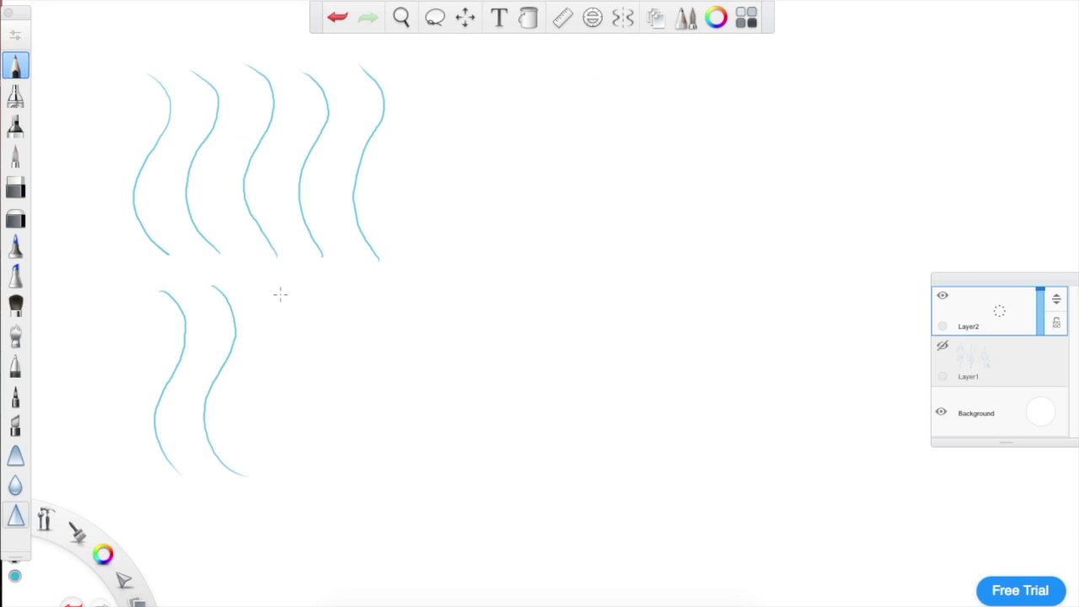
mouse_move(276, 300)
mouse_down()
mouse_move(265, 393)
mouse_move(302, 478)
mouse_up()
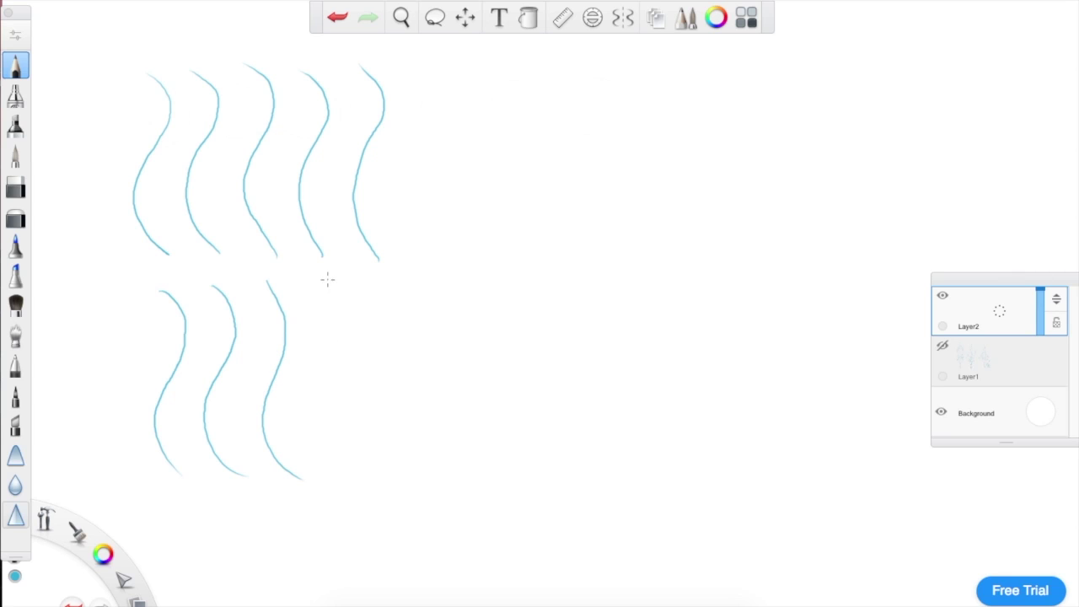
mouse_move(328, 280)
mouse_down()
mouse_move(339, 313)
mouse_move(323, 415)
mouse_move(355, 478)
mouse_up()
mouse_move(383, 283)
mouse_down()
mouse_move(410, 361)
mouse_move(403, 469)
mouse_move(432, 487)
mouse_up()
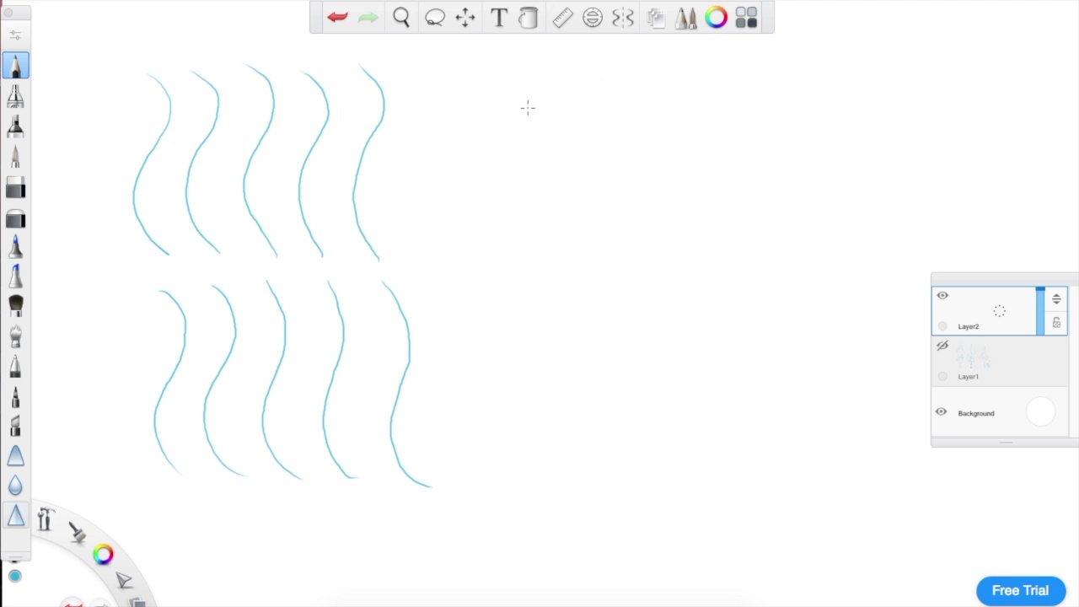
Draw a row of evenly spaced parallel diagonal strokes beside the upper S-curves, pulling each one down toward its lower-left end
drag(503, 66, 419, 158)
drag(534, 71, 450, 162)
drag(569, 72, 484, 169)
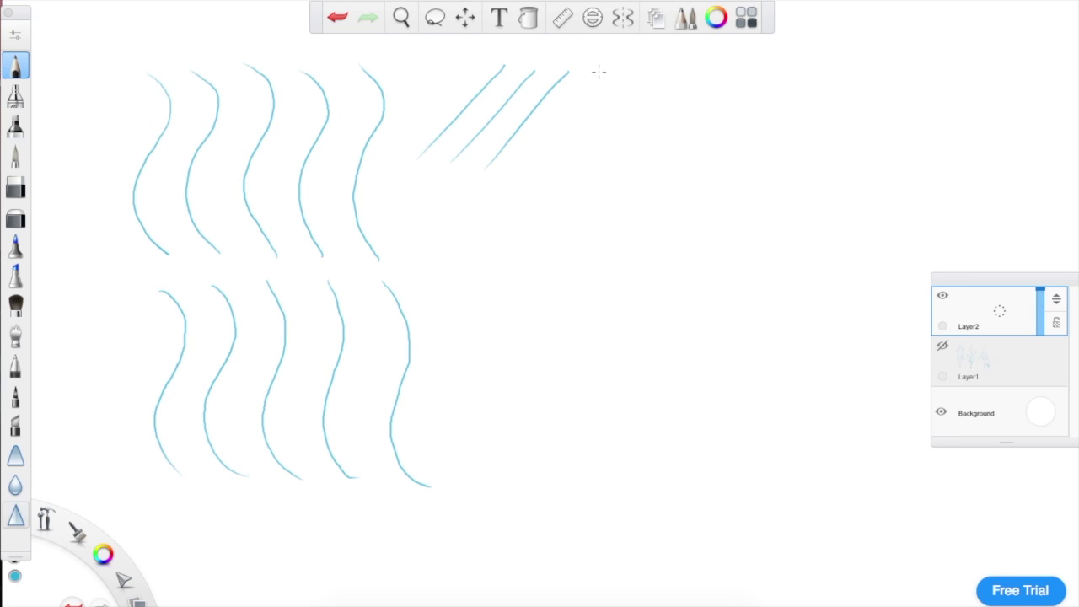
mouse_move(600, 72)
mouse_down()
mouse_move(521, 172)
mouse_move(551, 174)
mouse_up()
mouse_move(655, 72)
mouse_down()
mouse_move(567, 181)
mouse_move(601, 177)
mouse_up()
drag(707, 74, 629, 173)
drag(738, 72, 649, 179)
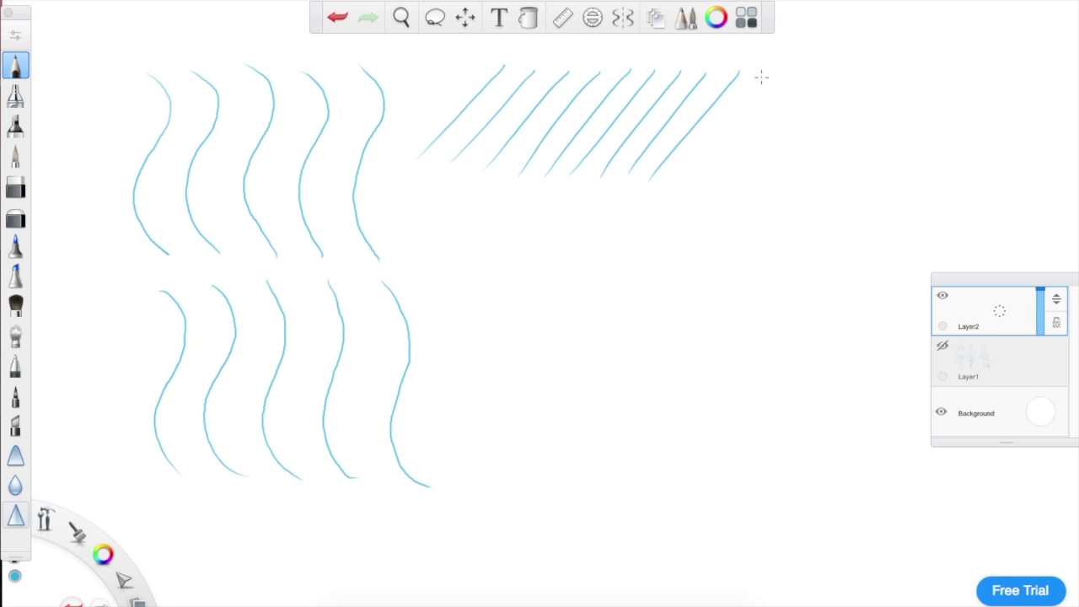
drag(770, 68, 694, 171)
Draw a second row of parallel diagonal strokes below the first, pushing each one up toward its upper-right end and redoing the stray stroke
drag(439, 258, 495, 194)
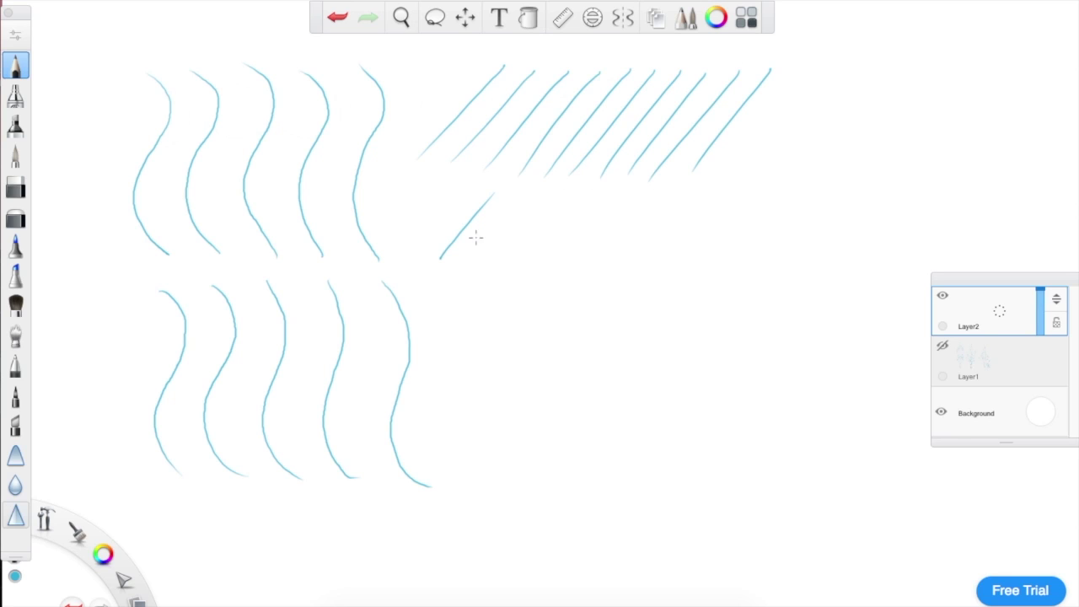
drag(464, 258, 527, 204)
key(ctrl+z)
drag(457, 264, 516, 208)
mouse_move(484, 264)
mouse_down()
mouse_move(539, 202)
mouse_move(569, 203)
mouse_up()
mouse_move(534, 261)
mouse_down()
mouse_move(593, 204)
mouse_move(626, 196)
mouse_up()
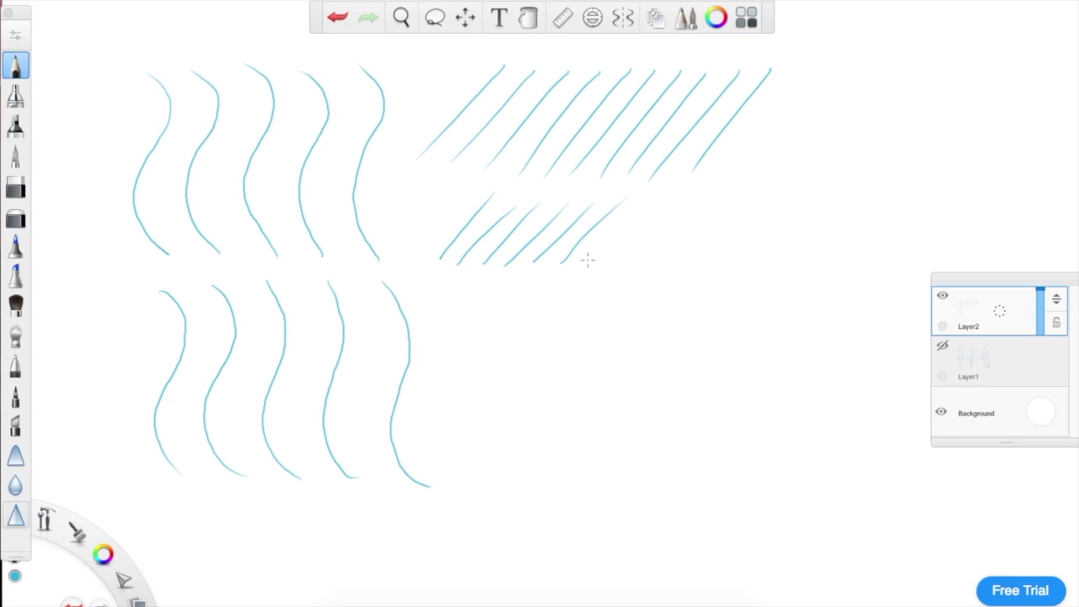
mouse_move(588, 258)
mouse_down()
mouse_move(652, 193)
mouse_move(685, 193)
mouse_up()
mouse_move(655, 257)
mouse_down()
mouse_move(727, 181)
mouse_move(751, 184)
mouse_up()
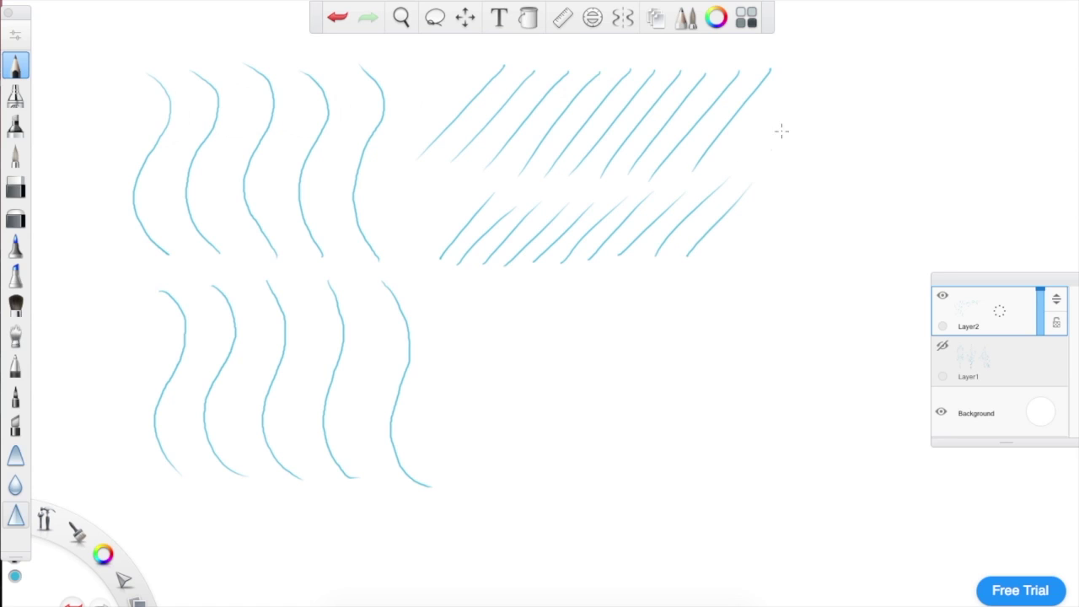
mouse_move(702, 268)
mouse_down()
mouse_move(779, 190)
mouse_move(807, 183)
mouse_up()
drag(753, 272, 837, 184)
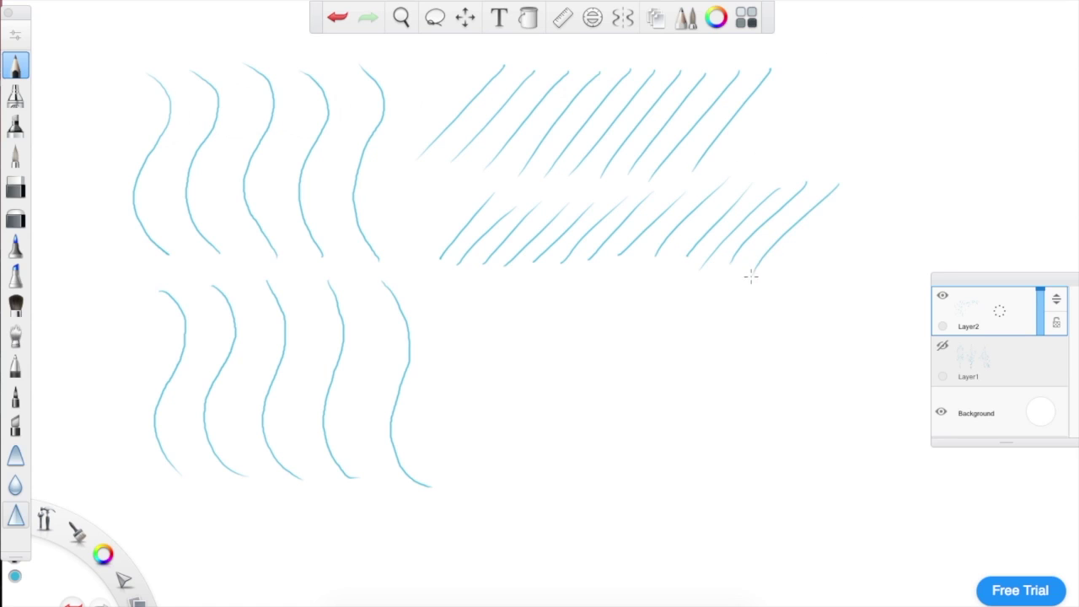
mouse_move(796, 257)
mouse_down()
mouse_move(870, 179)
mouse_move(902, 172)
mouse_up()
drag(843, 258, 924, 174)
drag(874, 251, 957, 172)
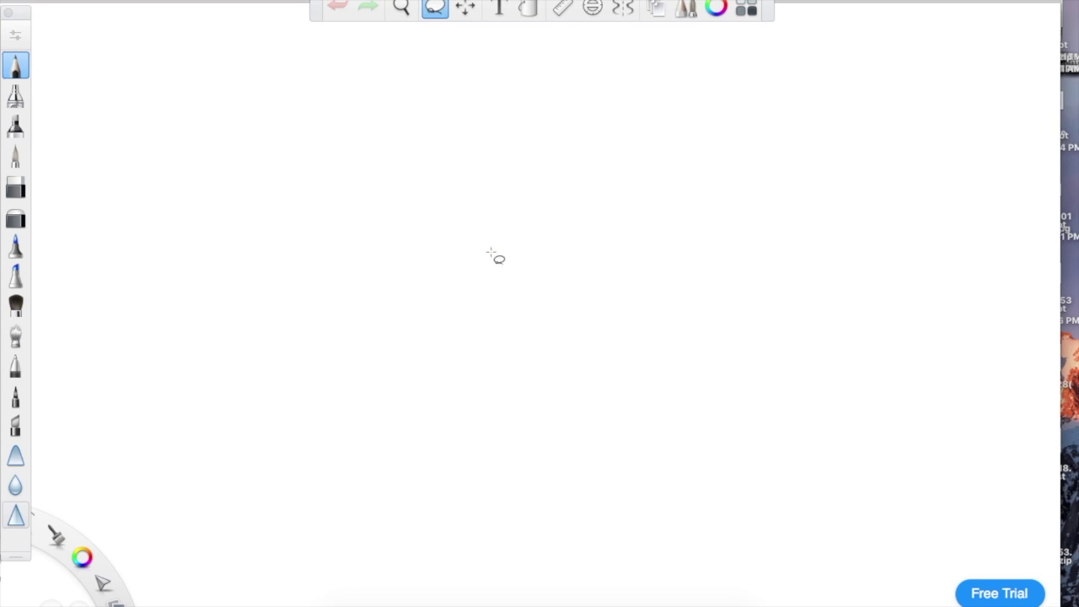
Turn on vertical symmetry on the blank canvas and move the mirror axis to the left quarter of the page
click(623, 8)
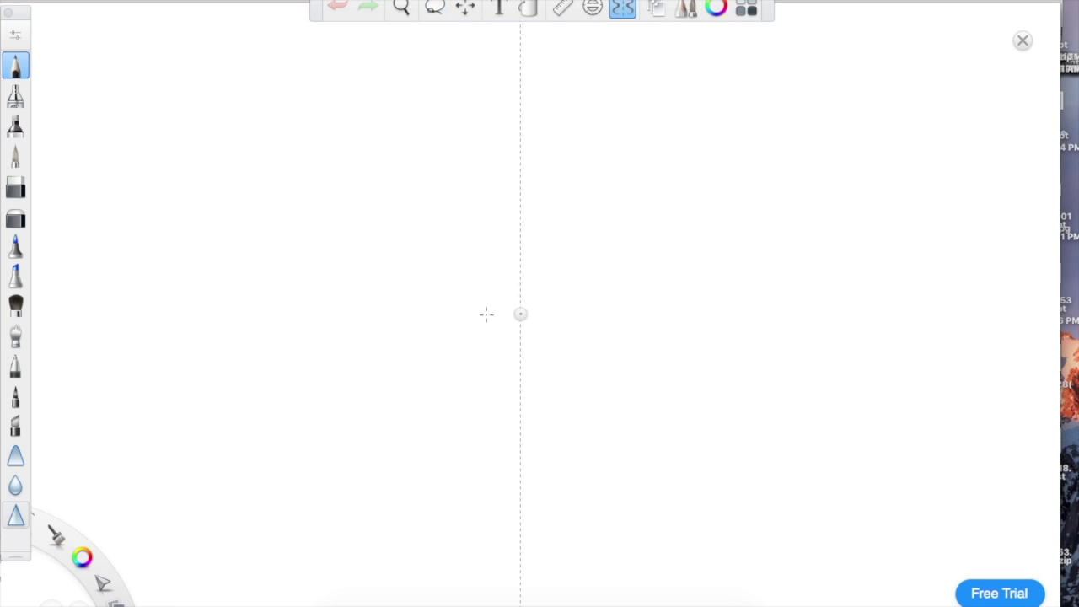
drag(521, 313, 265, 50)
mouse_move(246, 144)
mouse_down()
mouse_move(212, 207)
mouse_move(241, 200)
mouse_up()
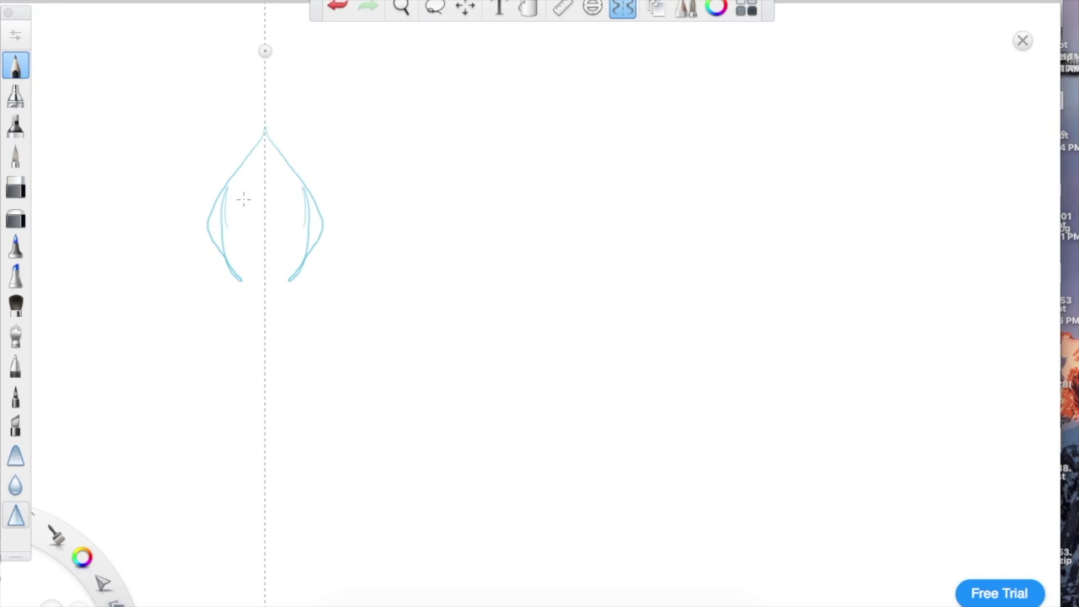
key(super+z)
drag(103, 60, 116, 199)
mouse_move(147, 82)
mouse_down()
mouse_move(132, 144)
mouse_move(141, 211)
mouse_up()
drag(149, 42, 159, 214)
drag(177, 143, 156, 211)
mouse_move(174, 146)
mouse_down()
mouse_move(161, 186)
mouse_move(164, 300)
mouse_up()
drag(166, 296, 103, 291)
drag(89, 137, 101, 286)
mouse_move(96, 142)
mouse_down()
mouse_move(113, 373)
mouse_move(176, 420)
mouse_up()
key(super+z)
key(super+z)
key(super+z)
key(super+z)
key(super+z)
key(super+z)
key(super+z)
key(super+z)
key(super+z)
key(super+z)
Sketch a mirrored fantasy sword blade with a pointed tip, angular winged head, narrow waist and a pointed oval near the base
drag(264, 71, 248, 121)
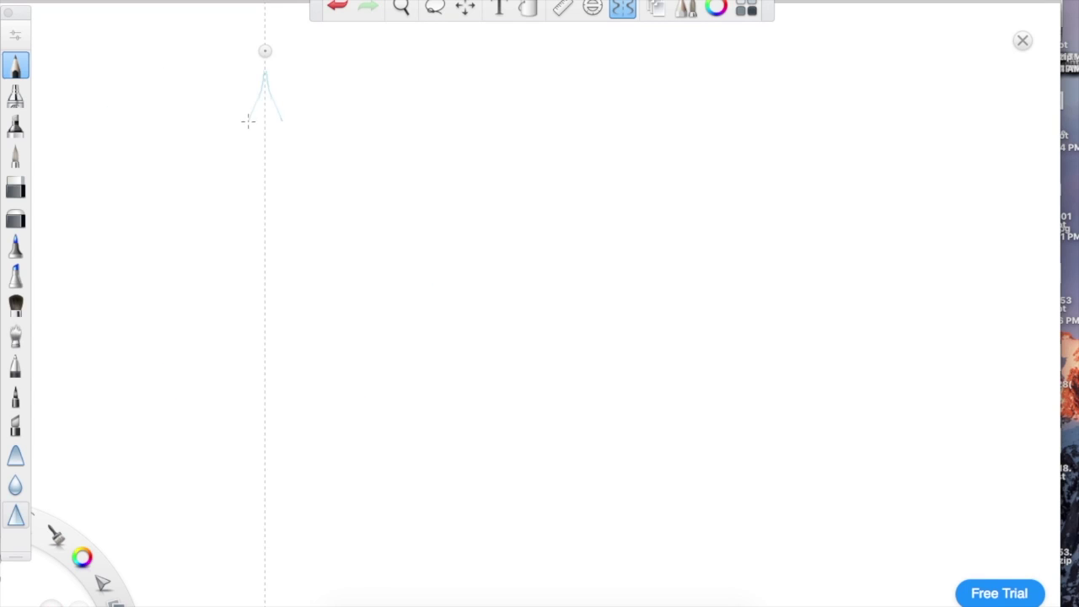
mouse_move(251, 183)
mouse_down()
mouse_move(251, 245)
mouse_move(208, 196)
mouse_move(243, 168)
mouse_move(237, 83)
mouse_move(188, 171)
mouse_move(188, 201)
mouse_move(216, 225)
mouse_move(235, 214)
mouse_move(227, 239)
mouse_move(249, 304)
mouse_move(213, 448)
mouse_move(235, 462)
mouse_up()
mouse_move(231, 137)
mouse_down()
mouse_move(202, 154)
mouse_move(224, 131)
mouse_up()
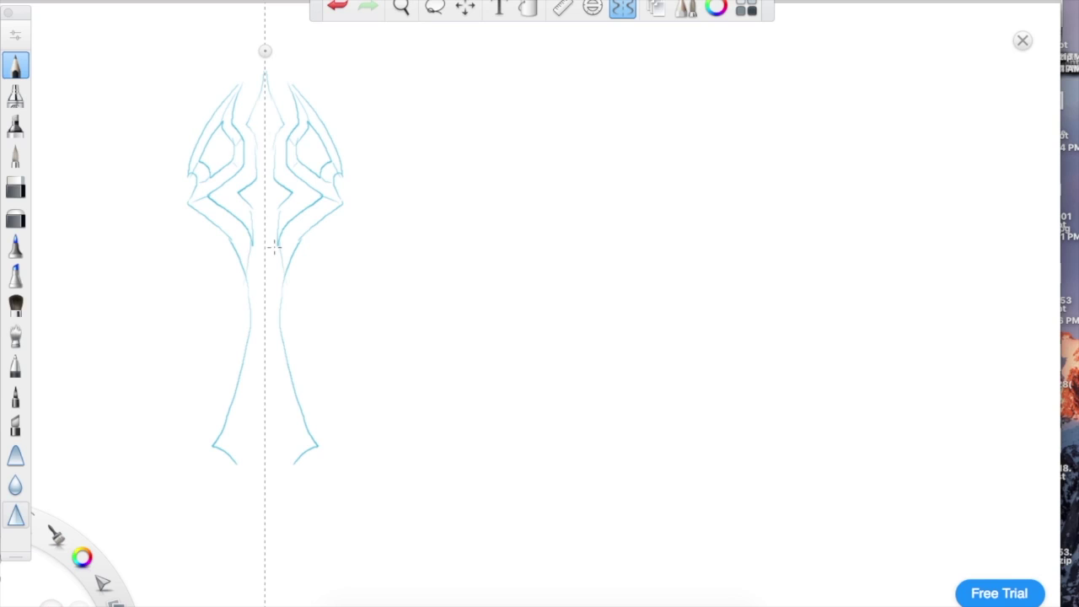
mouse_move(257, 295)
mouse_down()
mouse_move(232, 436)
mouse_move(256, 479)
mouse_move(241, 429)
mouse_move(265, 386)
mouse_up()
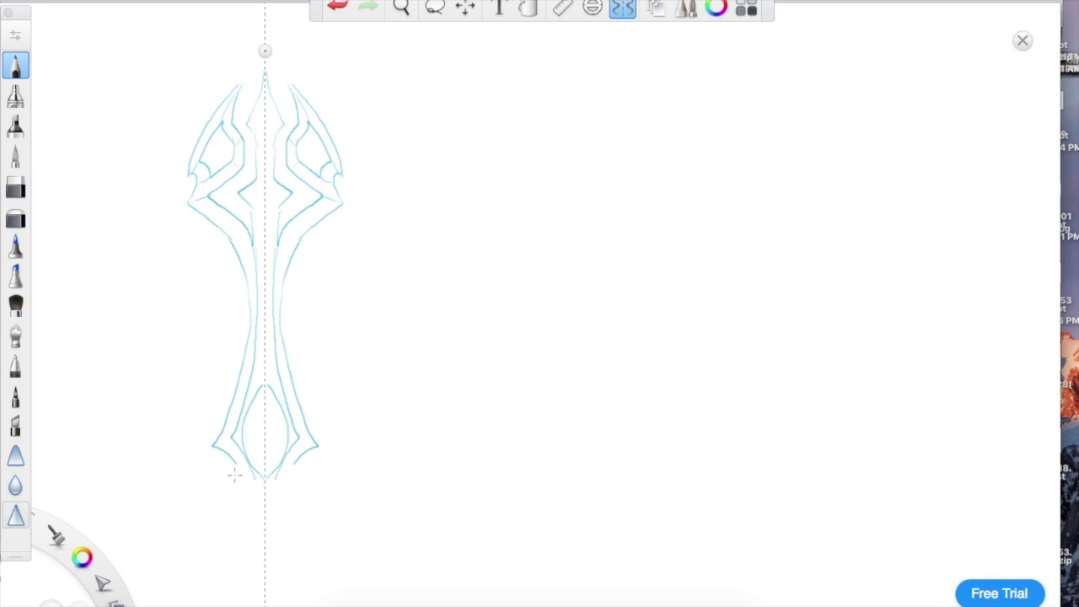
Sketch the sword's guard below the blade, replacing its blunt ends with flame shapes, and add the ringed collar beneath it
mouse_move(234, 477)
mouse_down()
mouse_move(204, 490)
mouse_move(200, 514)
mouse_move(244, 511)
mouse_move(251, 521)
mouse_move(228, 526)
mouse_move(262, 539)
mouse_up()
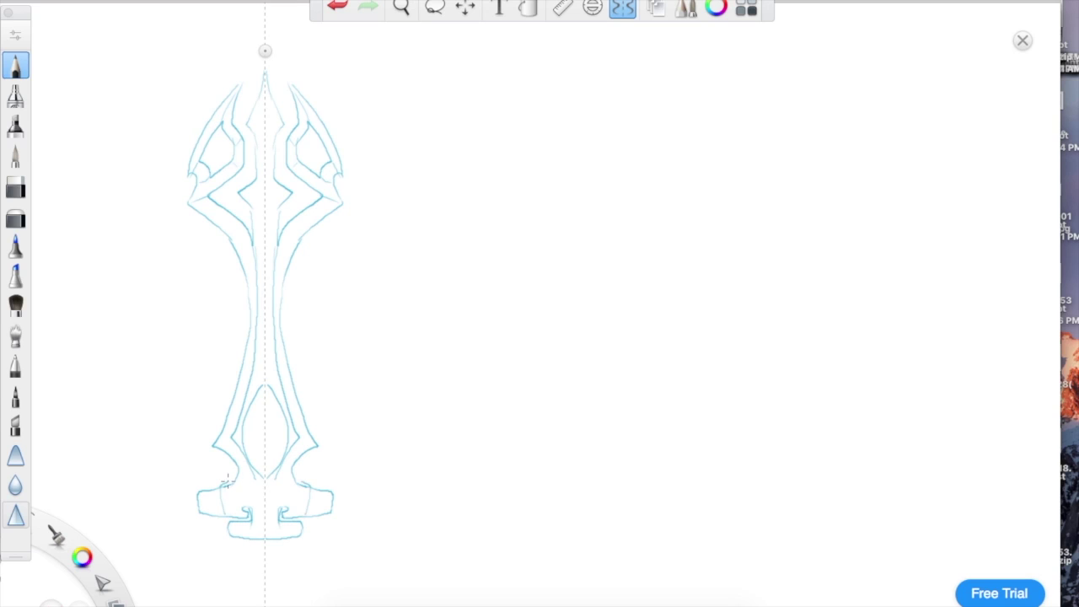
mouse_move(226, 482)
mouse_down()
mouse_move(200, 467)
mouse_move(179, 464)
mouse_move(179, 495)
mouse_move(192, 508)
mouse_move(175, 501)
mouse_move(178, 518)
mouse_move(238, 555)
mouse_up()
click(15, 214)
click(15, 191)
mouse_move(199, 504)
mouse_down()
mouse_move(205, 492)
mouse_move(223, 515)
mouse_up()
click(15, 65)
mouse_move(234, 553)
mouse_down()
mouse_move(265, 559)
mouse_move(243, 589)
mouse_move(265, 592)
mouse_up()
drag(238, 580, 264, 582)
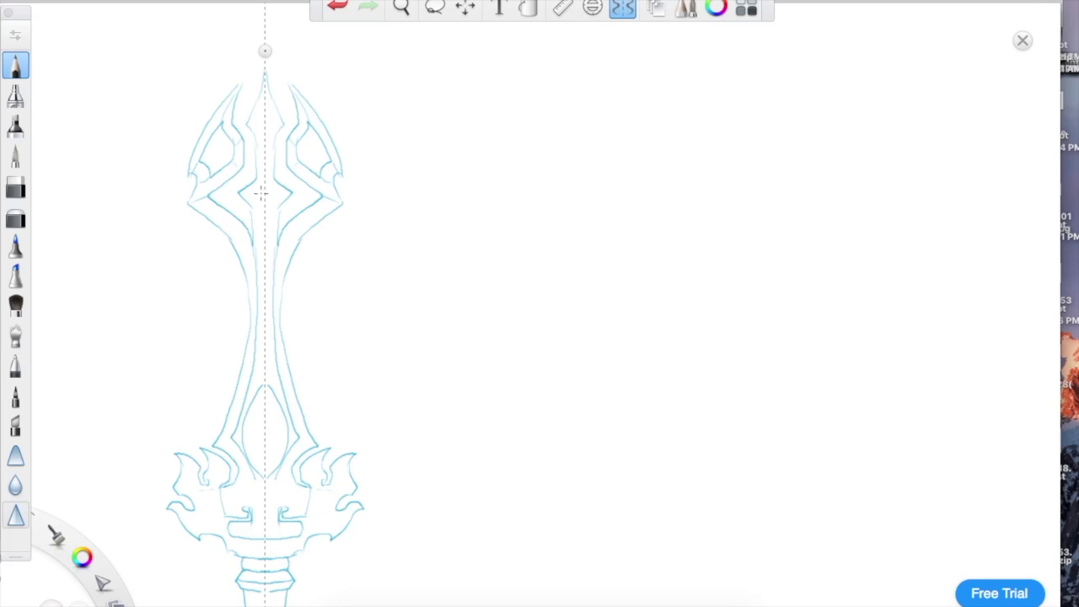
Lasso the whole sword sketch, scale it down and move it up to make room for the handle
click(435, 8)
mouse_move(326, 56)
mouse_down()
mouse_move(141, 533)
mouse_move(329, 68)
mouse_up()
drag(295, 76, 290, 171)
drag(329, 197, 329, 95)
Realign the symmetry axis with the sword's centre and draw the mirrored grip with its lower bulb and pointed pommel
click(623, 7)
drag(266, 51, 269, 33)
mouse_move(255, 421)
mouse_down()
mouse_move(268, 423)
mouse_move(253, 432)
mouse_up()
mouse_move(253, 431)
mouse_down()
mouse_move(248, 535)
mouse_move(266, 544)
mouse_move(267, 584)
mouse_up()
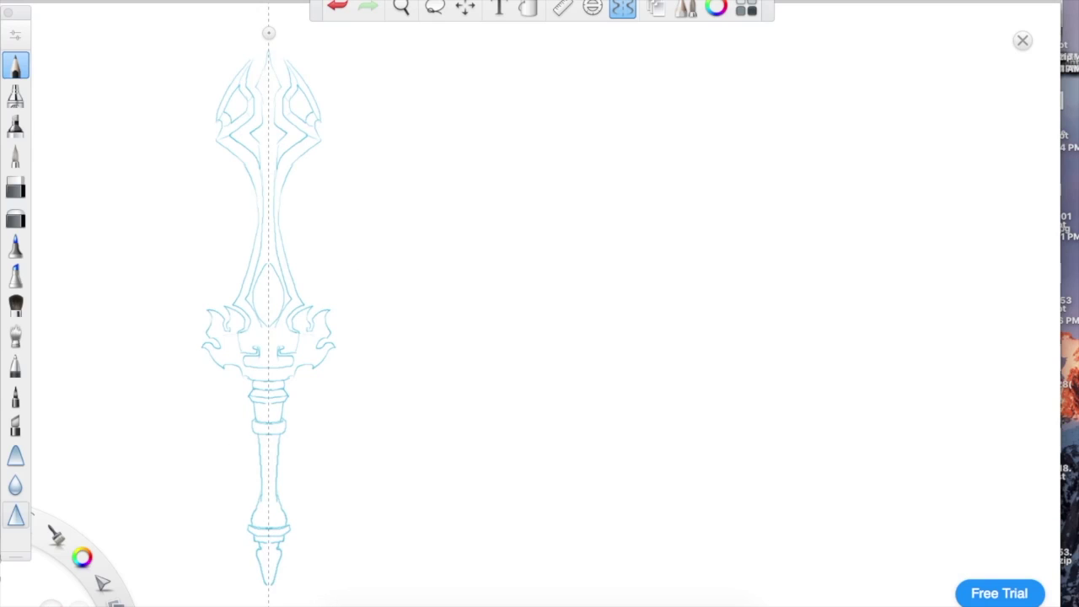
Lasso the finished sword, move it lower on the canvas and turn vertical symmetry back on
click(433, 8)
drag(305, 39, 315, 84)
click(627, 7)
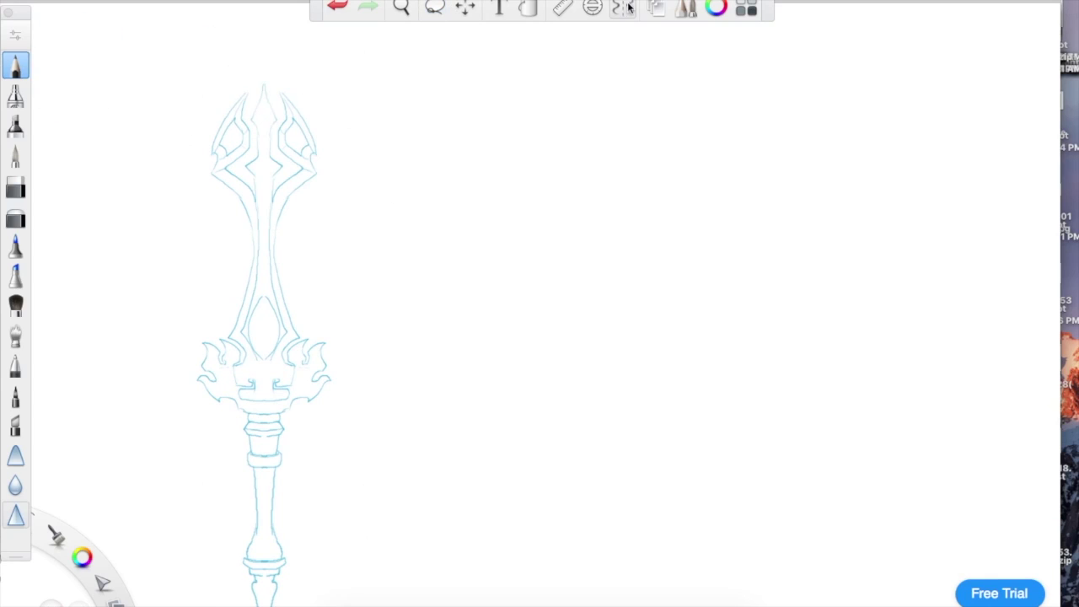
click(624, 6)
Redraw the blade tip as a taller spike and add mirrored curved wing blades with inner contours along both sides
key(e)
click(15, 65)
drag(255, 145, 259, 37)
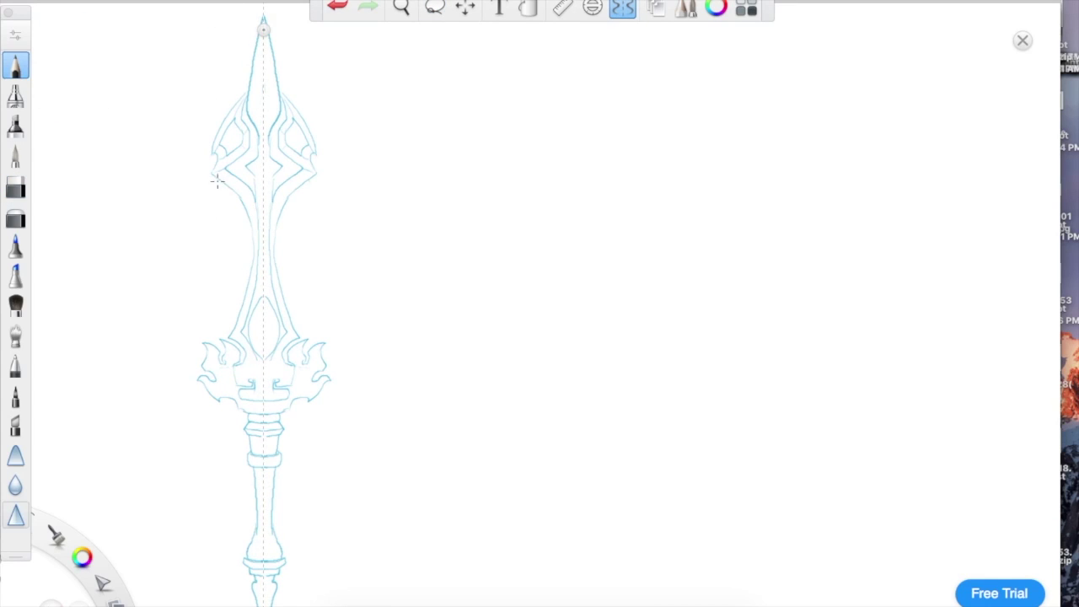
mouse_move(216, 180)
mouse_down()
mouse_move(202, 155)
mouse_move(207, 246)
mouse_move(233, 313)
mouse_up()
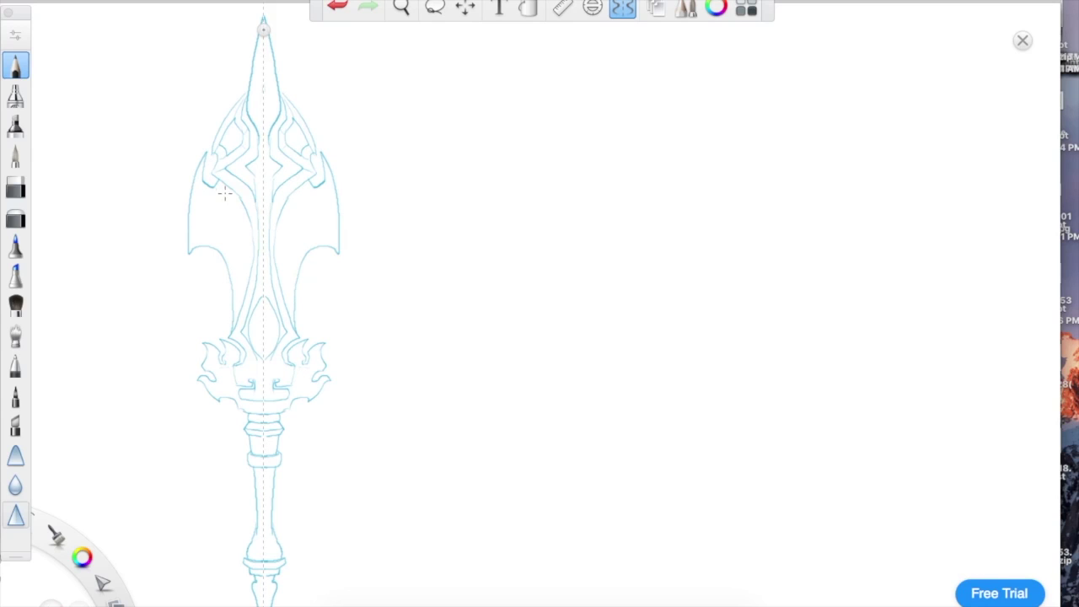
mouse_move(224, 194)
mouse_down()
mouse_move(244, 287)
mouse_move(196, 199)
mouse_move(228, 187)
mouse_move(217, 250)
mouse_move(239, 315)
mouse_up()
Erase the flame-shaped guard and replace it with tall curved guard blades and small downward horns
click(17, 186)
mouse_move(205, 390)
mouse_down()
mouse_move(222, 356)
mouse_move(238, 364)
mouse_up()
click(23, 63)
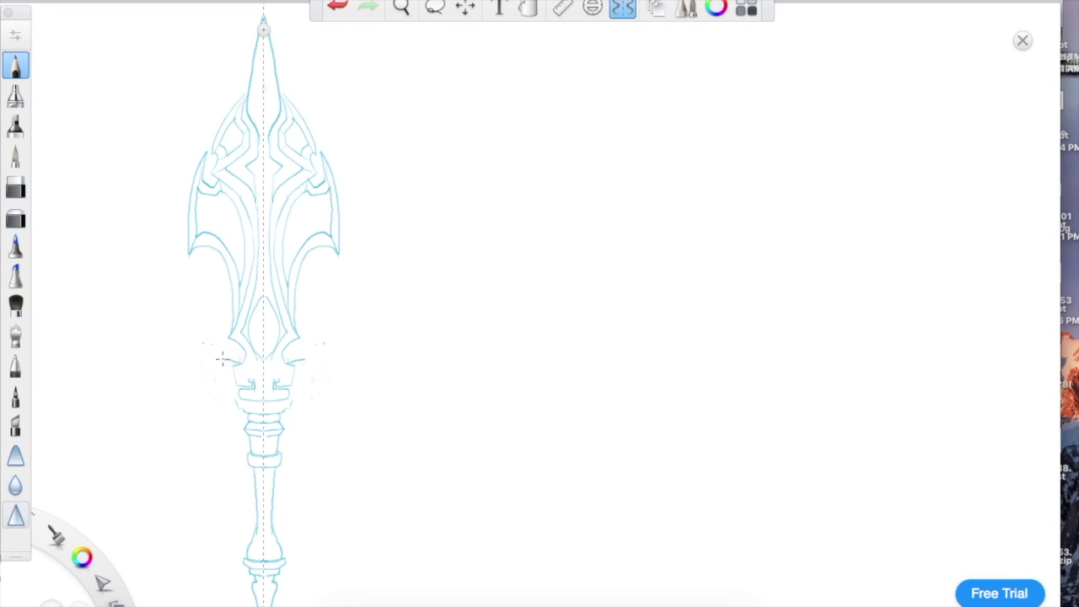
mouse_move(216, 360)
mouse_down()
mouse_move(211, 336)
mouse_move(188, 354)
mouse_move(238, 420)
mouse_up()
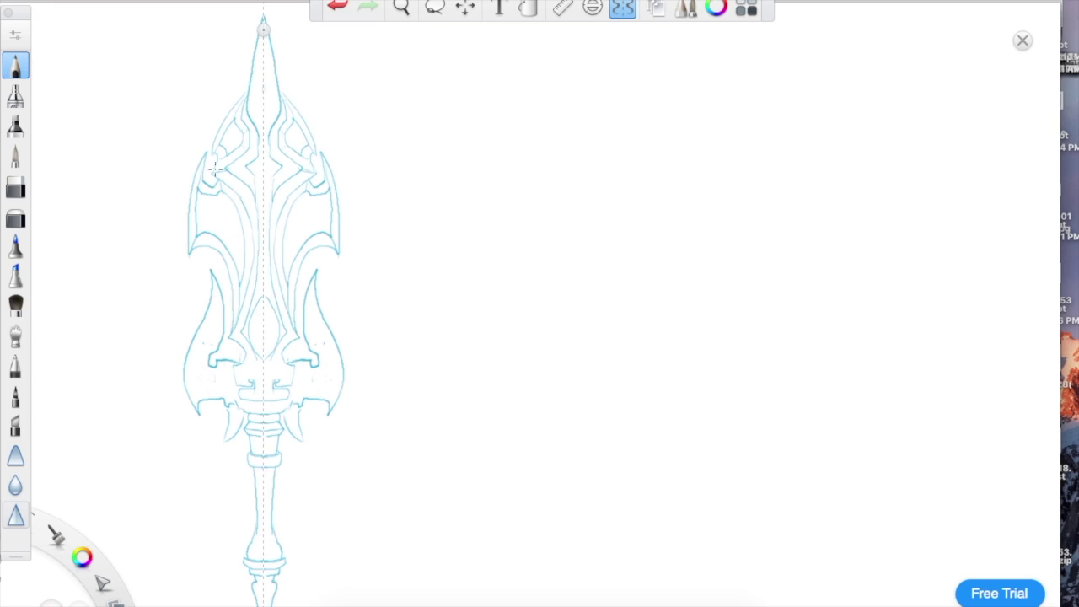
Add an inner contour to the spike tip and reset the symmetry axis onto the sword's centreline
drag(263, 133, 260, 58)
click(621, 10)
click(621, 10)
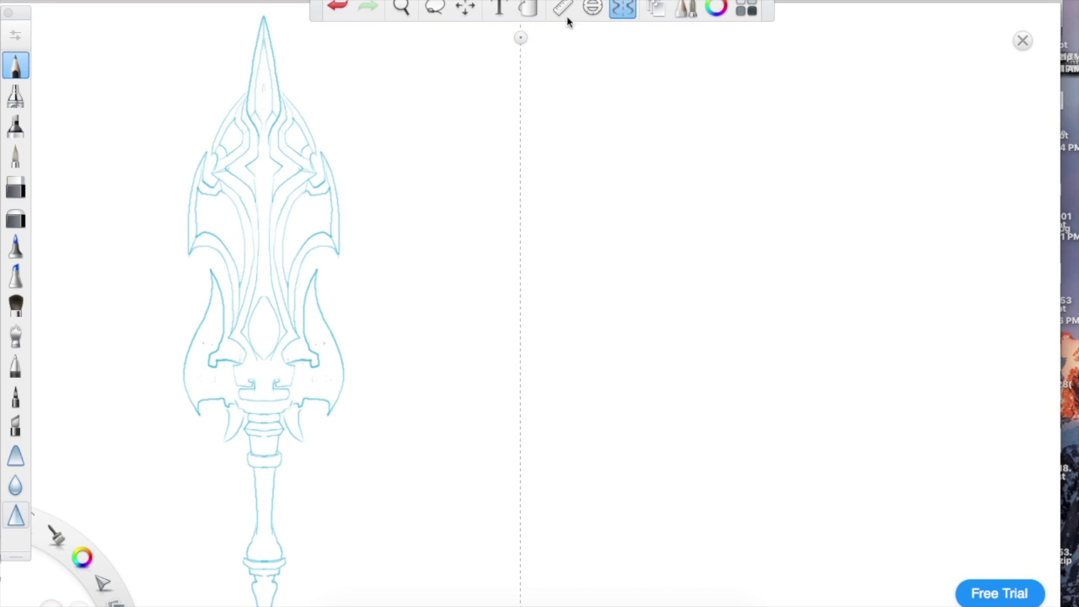
drag(520, 37, 263, 6)
Draw mirrored inner contour lines inside the curved guard blades and connect them to the central guard block
drag(203, 364, 218, 301)
drag(216, 305, 195, 398)
mouse_move(198, 394)
mouse_down()
mouse_move(225, 392)
mouse_move(225, 370)
mouse_up()
mouse_move(217, 370)
mouse_down()
mouse_move(203, 364)
mouse_move(196, 408)
mouse_up()
drag(225, 391, 225, 404)
drag(225, 370, 233, 361)
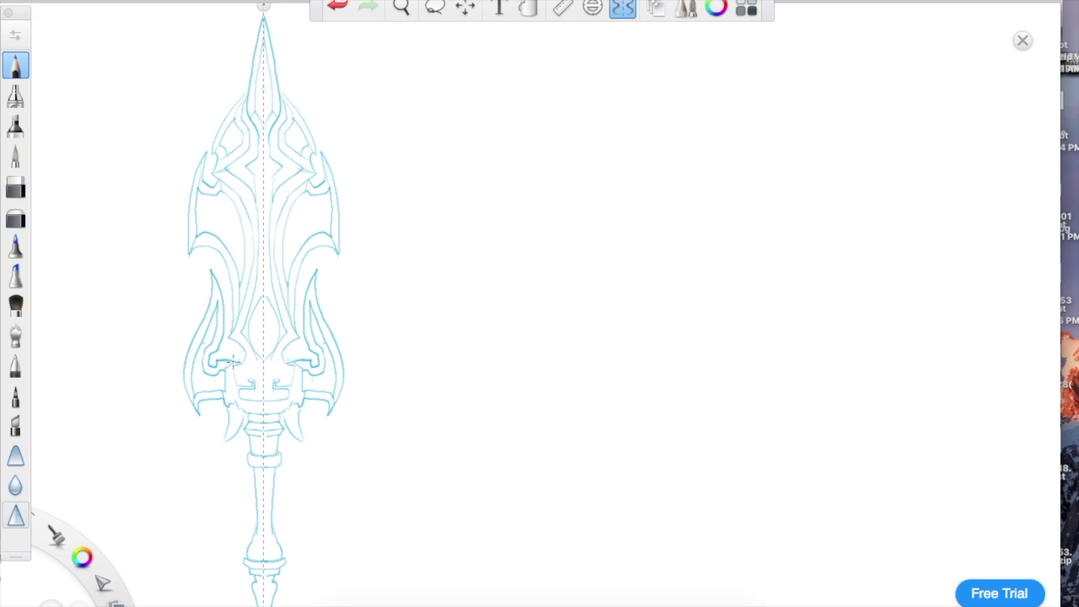
Turn off symmetry and cut a jagged battle notch into the outer edge of the right wing blade
click(623, 8)
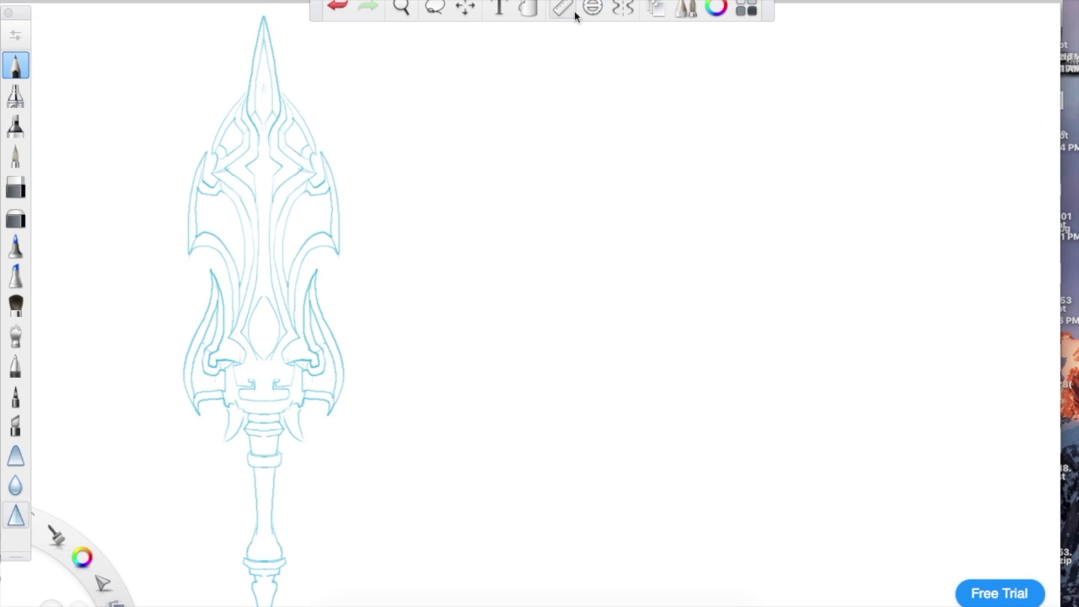
click(16, 187)
click(16, 66)
drag(338, 202, 329, 212)
drag(330, 210, 315, 215)
drag(314, 214, 340, 214)
Chip a notch into the left guard blade and draw diagonal wrapping bands around the grip and its lower bulb
click(16, 187)
key(e)
drag(274, 468, 256, 482)
mouse_move(273, 487)
mouse_down()
mouse_move(258, 500)
mouse_move(256, 531)
mouse_up()
drag(271, 529, 251, 539)
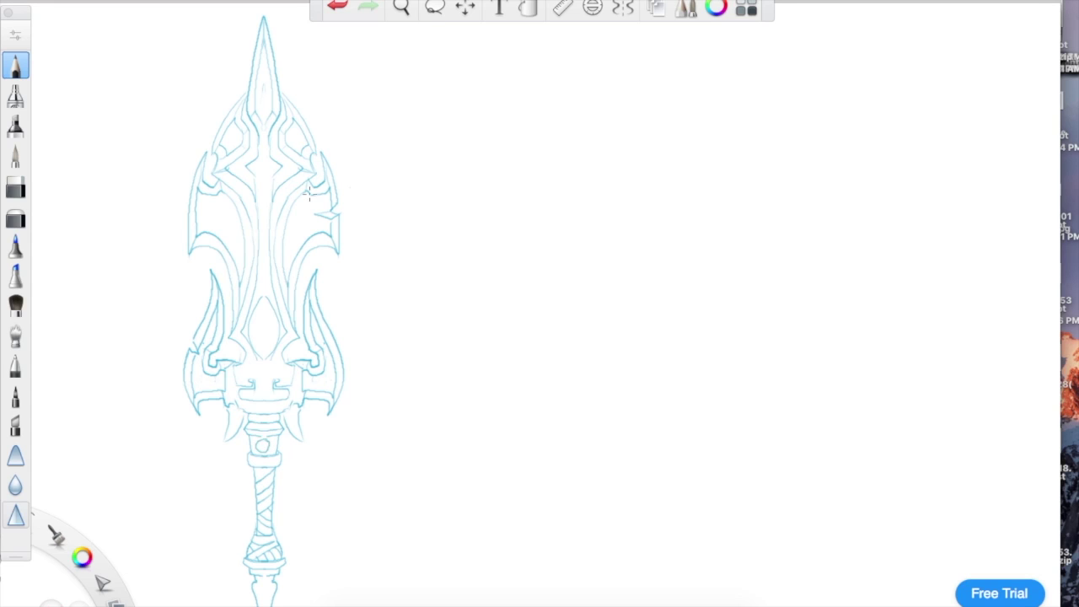
drag(256, 356, 249, 372)
mouse_move(259, 381)
mouse_down()
mouse_move(277, 367)
mouse_move(246, 373)
mouse_up()
key(ctrl+z)
key(ctrl+z)
key(ctrl+z)
Draw a mirrored curled ornament in the centre of the guard with symmetry on, and shift the mirror axis to the empty canvas beside the sword
click(623, 7)
drag(261, 377, 267, 383)
key(x)
key(e)
key(x)
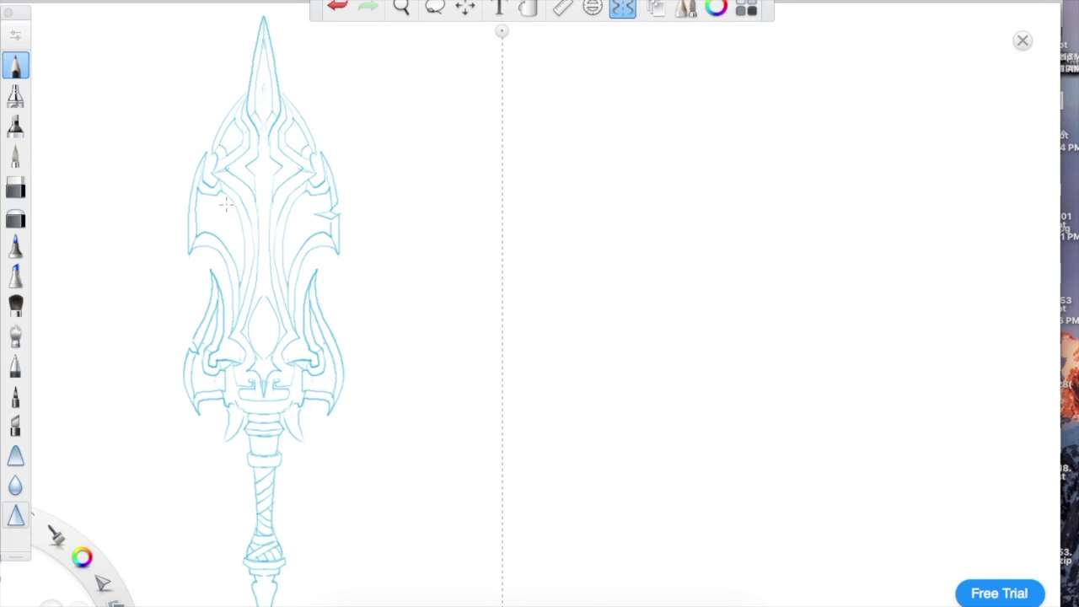
Sketch a second, slimmer mirrored sword blade with flared side points and a layered leaf ornament at its base
mouse_move(503, 62)
mouse_down()
mouse_move(481, 119)
mouse_move(478, 178)
mouse_up()
mouse_move(480, 130)
mouse_down()
mouse_move(476, 102)
mouse_move(469, 188)
mouse_move(484, 241)
mouse_move(470, 356)
mouse_move(493, 379)
mouse_move(485, 343)
mouse_move(501, 280)
mouse_up()
key(ctrl+z)
key(ctrl+z)
mouse_move(496, 352)
mouse_down()
mouse_move(502, 369)
mouse_move(502, 325)
mouse_up()
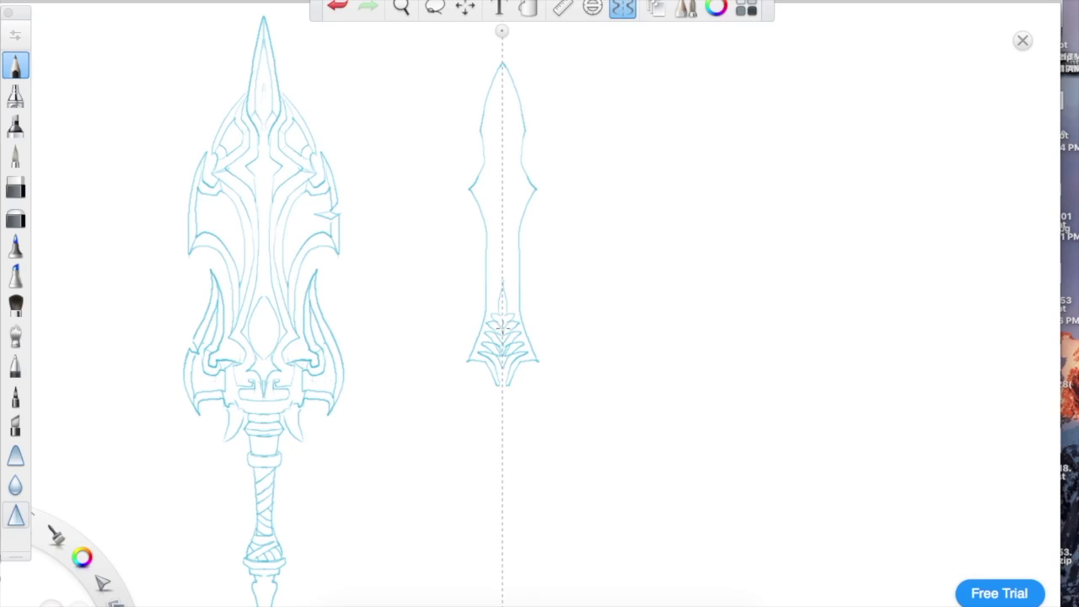
Draw an inner ridge on the second sword's blade and a mirrored bat-wing guard around a round central gem
mouse_move(483, 376)
mouse_down()
mouse_move(494, 378)
mouse_move(470, 407)
mouse_up()
mouse_move(492, 317)
mouse_down()
mouse_move(485, 202)
mouse_move(502, 108)
mouse_move(461, 174)
mouse_move(478, 320)
mouse_move(457, 374)
mouse_up()
key(super+z)
mouse_move(456, 374)
mouse_down()
mouse_move(481, 382)
mouse_move(489, 422)
mouse_move(504, 427)
mouse_move(474, 431)
mouse_move(503, 445)
mouse_up()
key(super+z)
key(super+z)
mouse_move(470, 402)
mouse_down()
mouse_move(398, 355)
mouse_move(418, 453)
mouse_move(460, 426)
mouse_move(407, 376)
mouse_move(425, 341)
mouse_move(444, 384)
mouse_move(442, 355)
mouse_move(421, 388)
mouse_move(447, 434)
mouse_move(446, 484)
mouse_move(476, 454)
mouse_move(424, 447)
mouse_move(486, 494)
mouse_up()
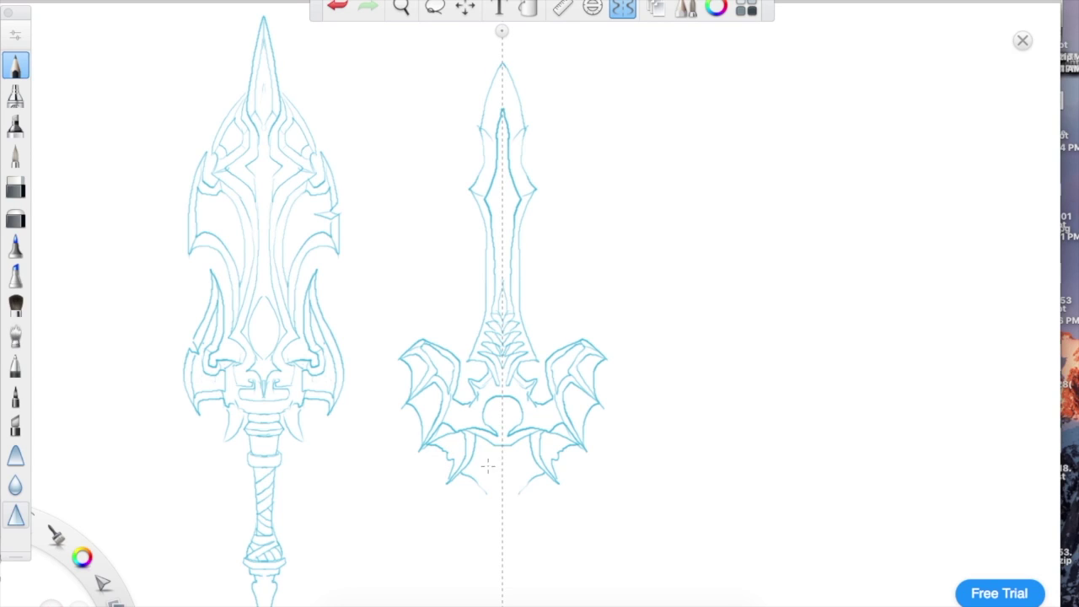
Draw a mirrored horned skull below the winged guard, tapering down to a narrow chin
drag(484, 445, 469, 468)
mouse_move(487, 452)
mouse_down()
mouse_move(477, 471)
mouse_move(499, 479)
mouse_up()
mouse_move(494, 453)
mouse_down()
mouse_move(503, 461)
mouse_move(490, 502)
mouse_up()
key(super+z)
mouse_move(467, 478)
mouse_down()
mouse_move(459, 489)
mouse_move(476, 511)
mouse_up()
mouse_move(474, 499)
mouse_down()
mouse_move(495, 504)
mouse_move(492, 525)
mouse_up()
drag(492, 523, 501, 580)
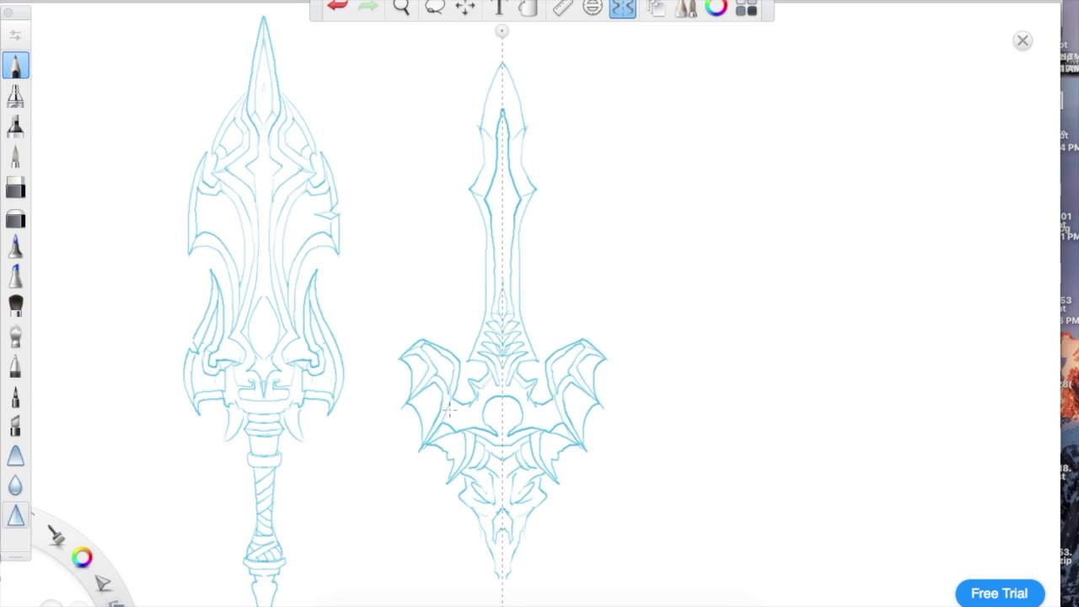
Turn off symmetry, lasso the second sword and scale it down to leave room for a handle
click(620, 10)
click(435, 8)
mouse_move(537, 55)
mouse_down()
mouse_move(405, 554)
mouse_move(628, 191)
mouse_up()
mouse_move(581, 291)
mouse_down()
mouse_move(522, 362)
mouse_move(535, 347)
mouse_up()
mouse_move(561, 403)
mouse_down()
mouse_move(554, 305)
mouse_move(562, 339)
mouse_up()
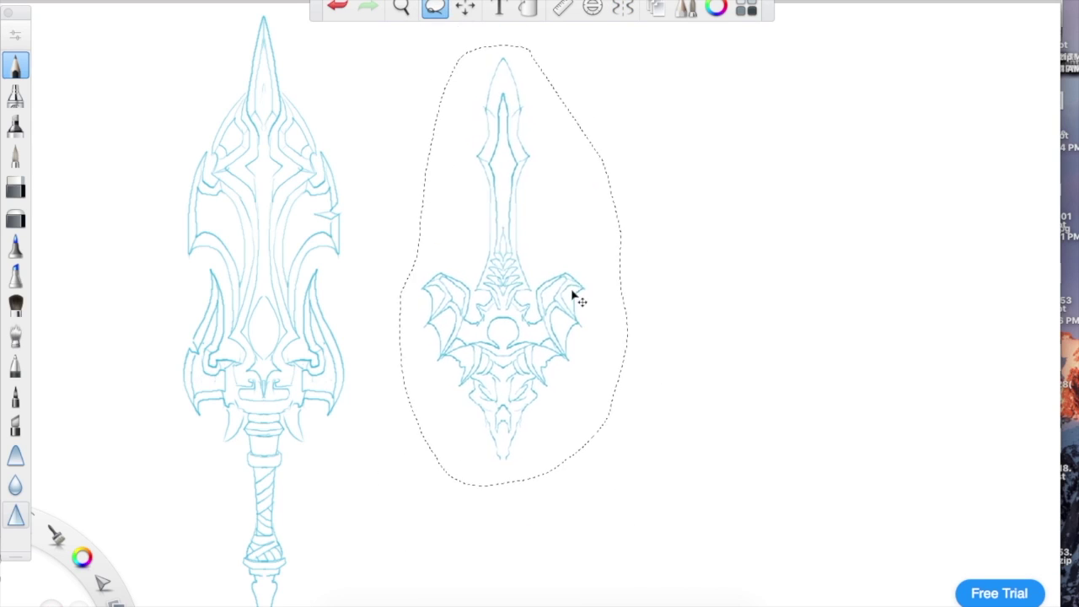
Turn symmetry back on and draw a banded grip with a diamond-shaped pommel below the skull
click(622, 7)
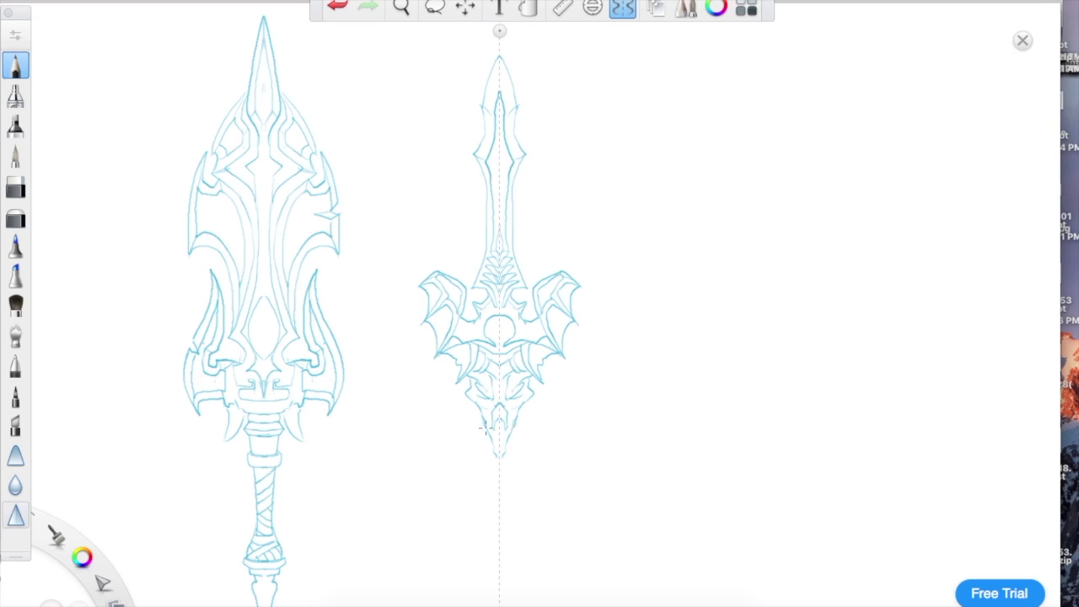
mouse_move(485, 428)
mouse_down()
mouse_move(513, 453)
mouse_move(488, 505)
mouse_move(515, 519)
mouse_move(489, 568)
mouse_move(499, 595)
mouse_move(477, 601)
mouse_up()
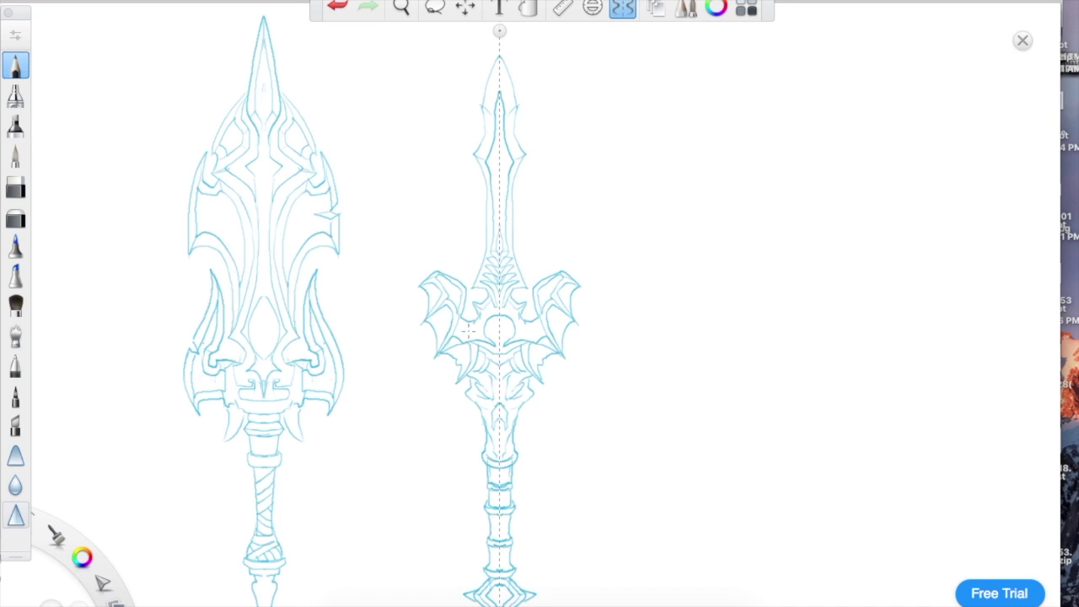
Lasso the second sword's skull, grip and pommel, scale them down beneath the guard, and turn symmetry back on
drag(523, 220, 515, 207)
click(435, 8)
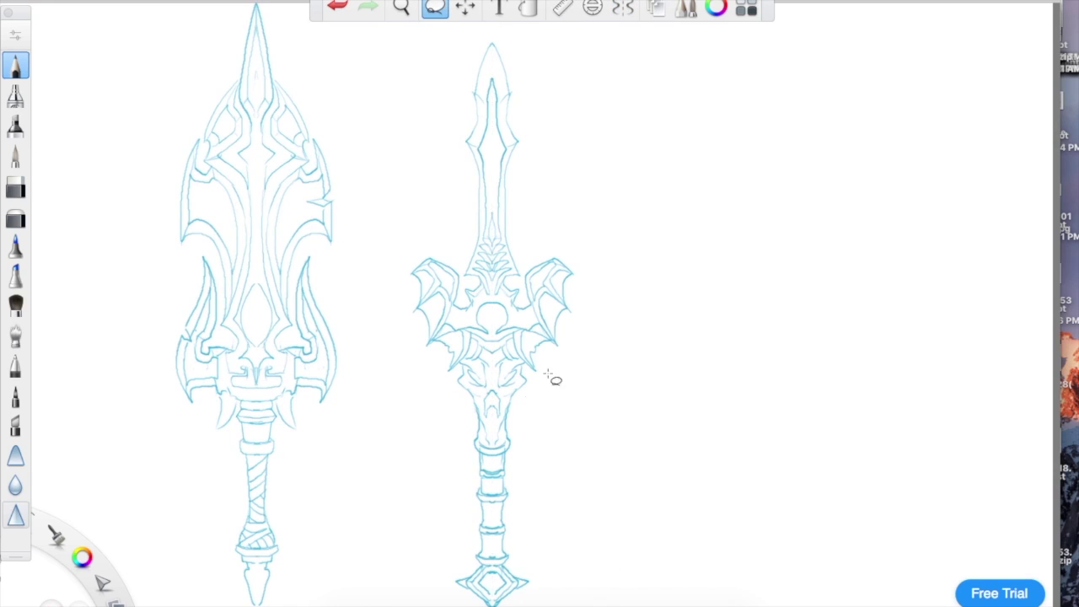
mouse_move(553, 346)
mouse_down()
mouse_move(424, 407)
mouse_move(554, 344)
mouse_up()
drag(554, 337, 541, 371)
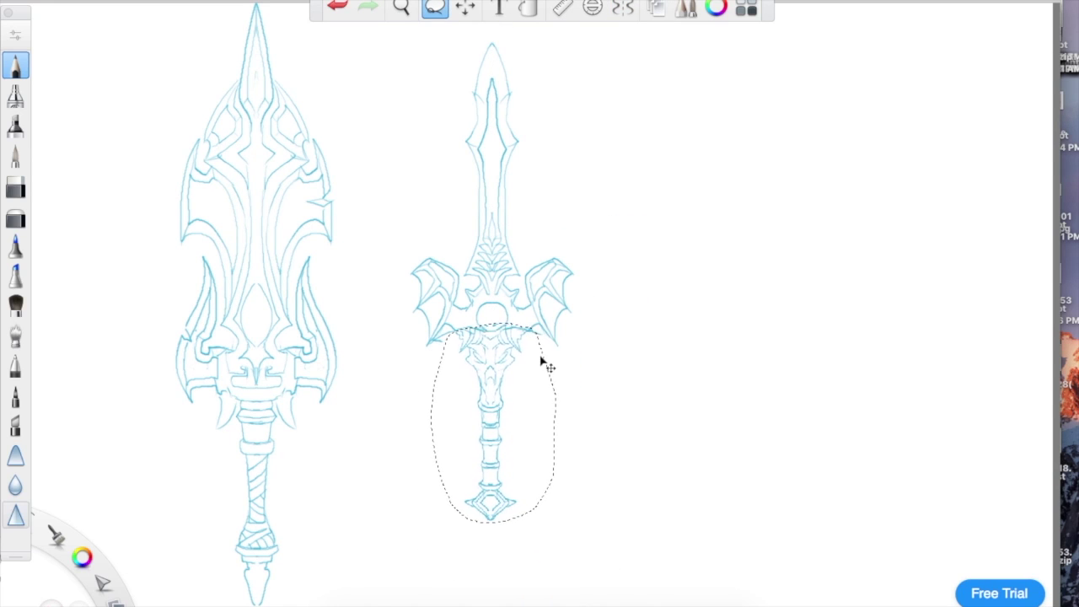
click(622, 7)
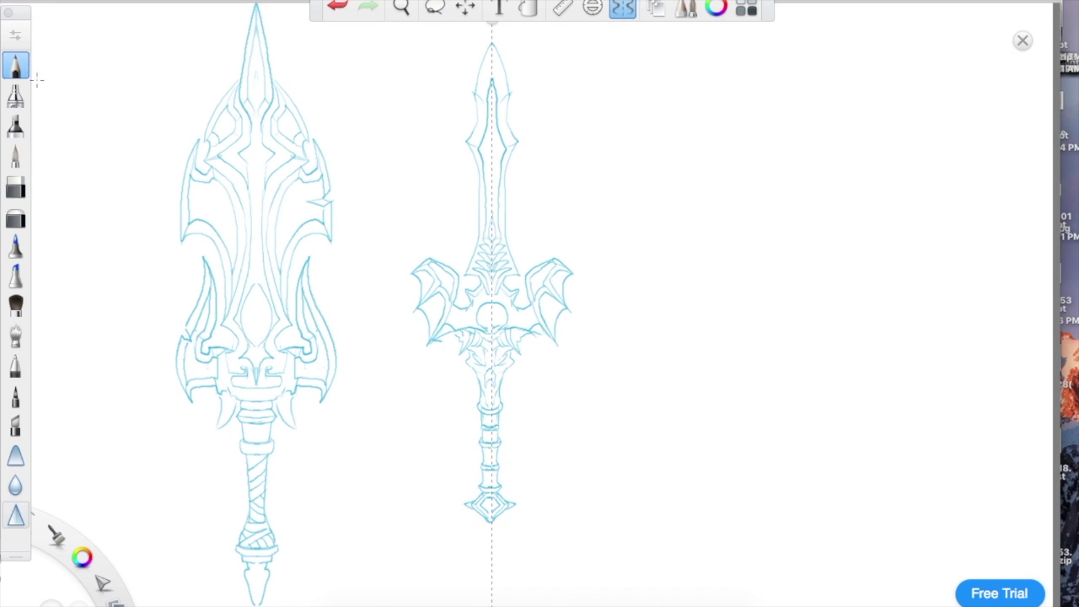
Lasso the whole second sword and move it down, and lasso its blade alone and raise it above the guard
click(435, 7)
drag(549, 48, 540, 42)
drag(549, 342, 555, 419)
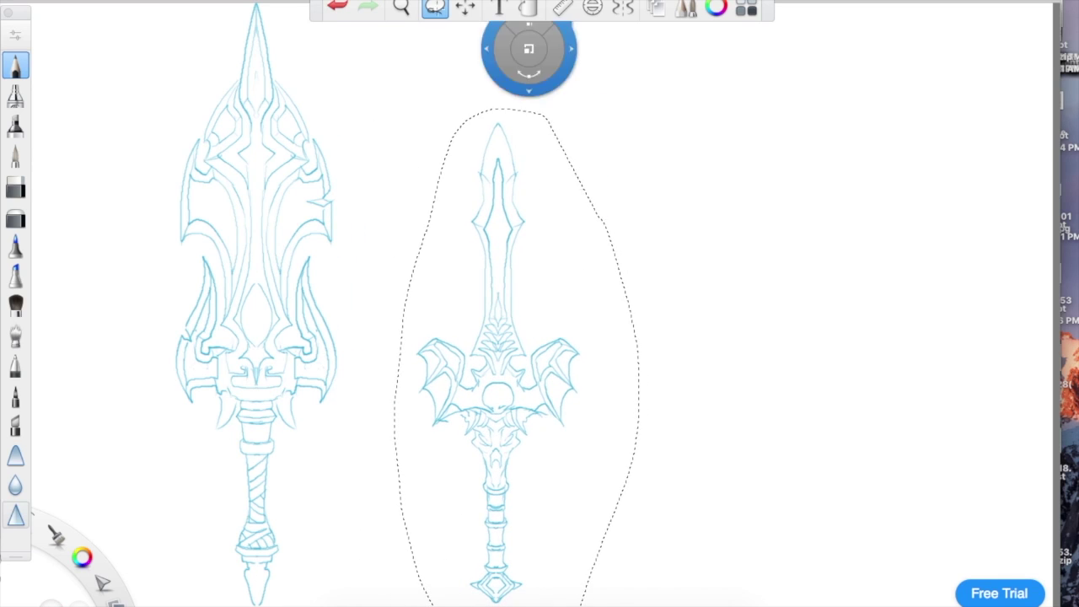
mouse_move(510, 100)
mouse_down()
mouse_move(527, 379)
mouse_move(544, 160)
mouse_up()
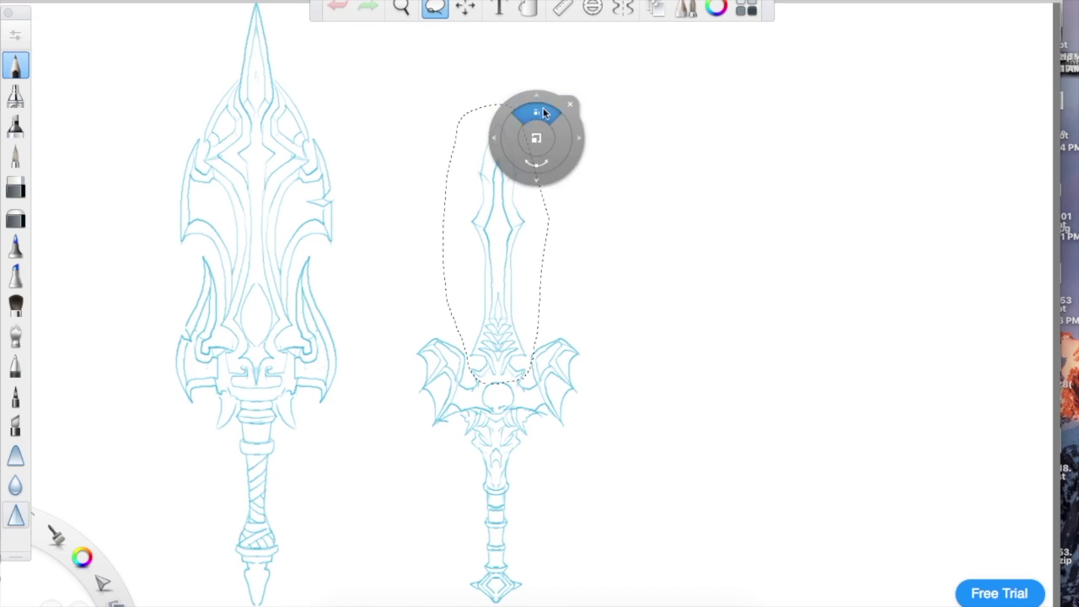
drag(544, 112, 541, 15)
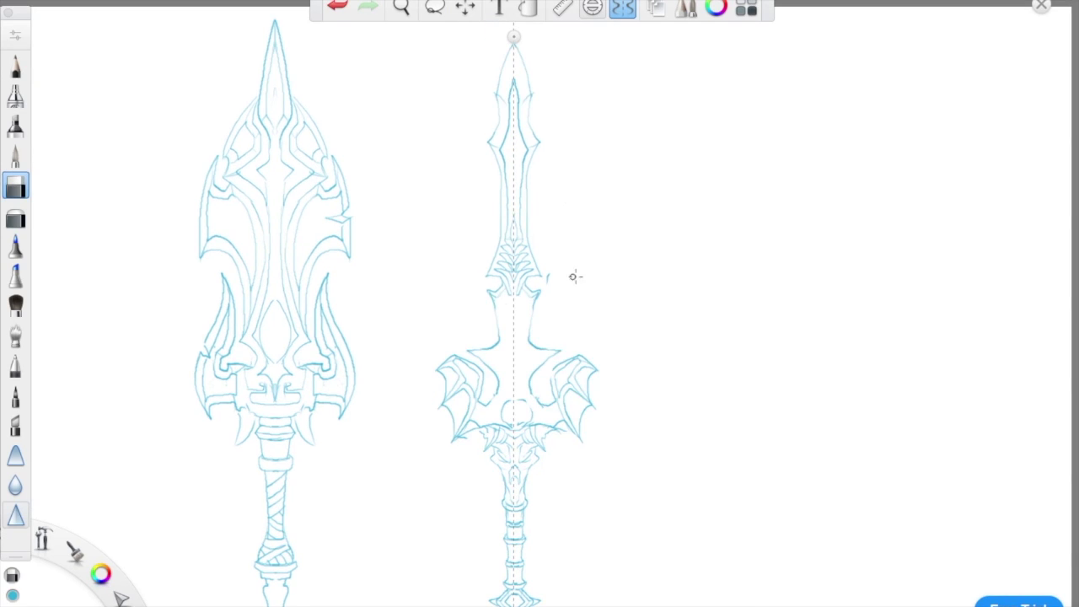
key(ctrl+z)
key(ctrl+z)
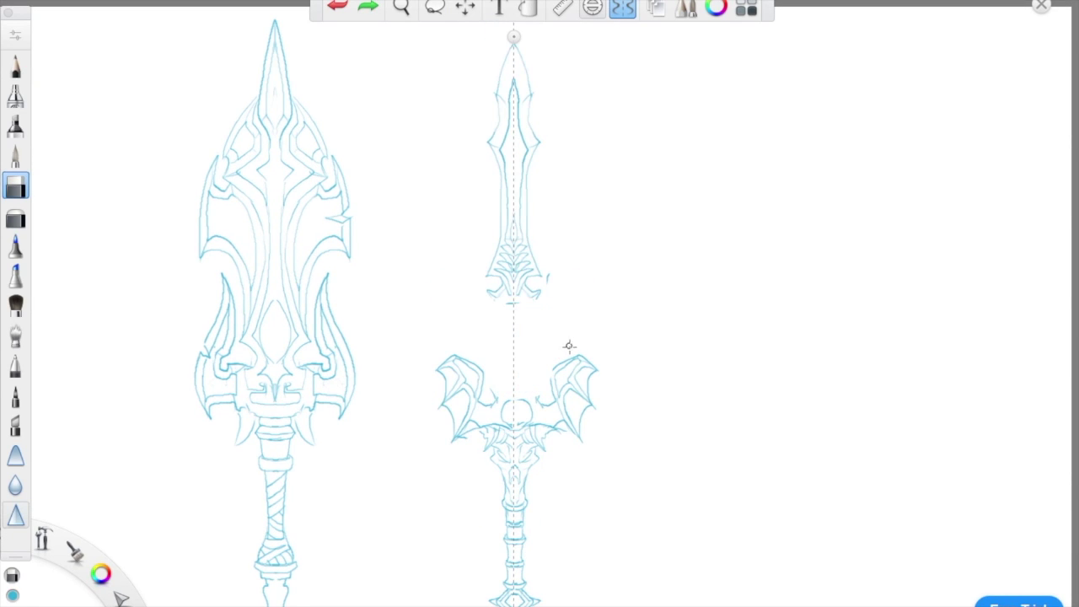
key(ctrl+shift+z)
key(ctrl+shift+z)
key(ctrl+shift+z)
Erase the small guard wings and sketch taller mirrored bat wings with pointed tips in their place
click(16, 66)
click(14, 184)
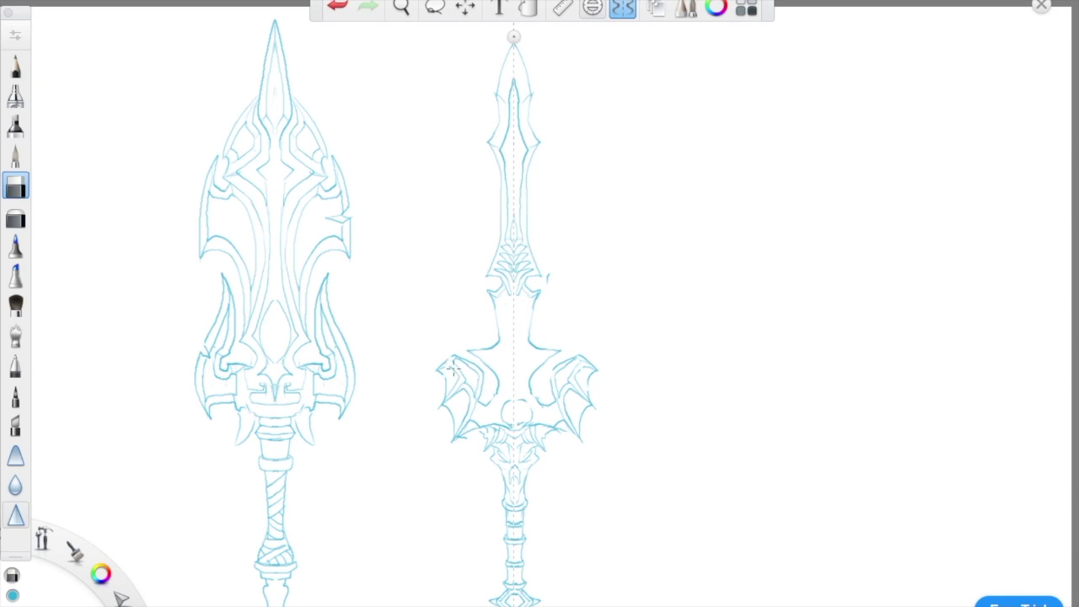
drag(442, 367, 478, 370)
key(e)
mouse_move(455, 319)
mouse_down()
mouse_move(395, 319)
mouse_move(411, 335)
mouse_move(396, 357)
mouse_move(451, 412)
mouse_up()
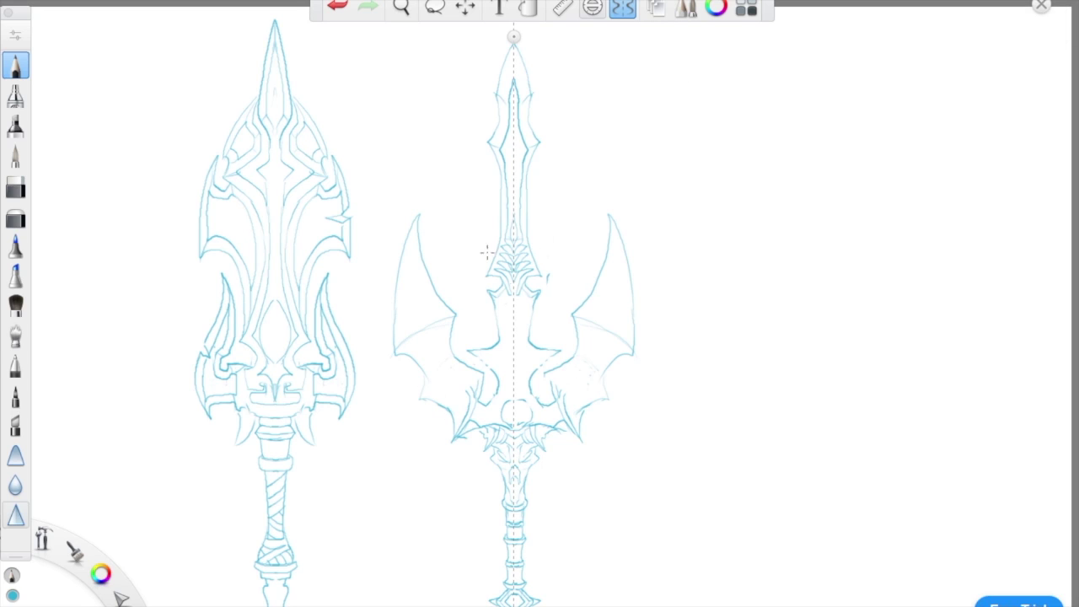
Undo the last wing strokes and redraw the wings' outer edge, scalloped lower edge, ribs and inner contour
key(ctrl+z)
key(ctrl+z)
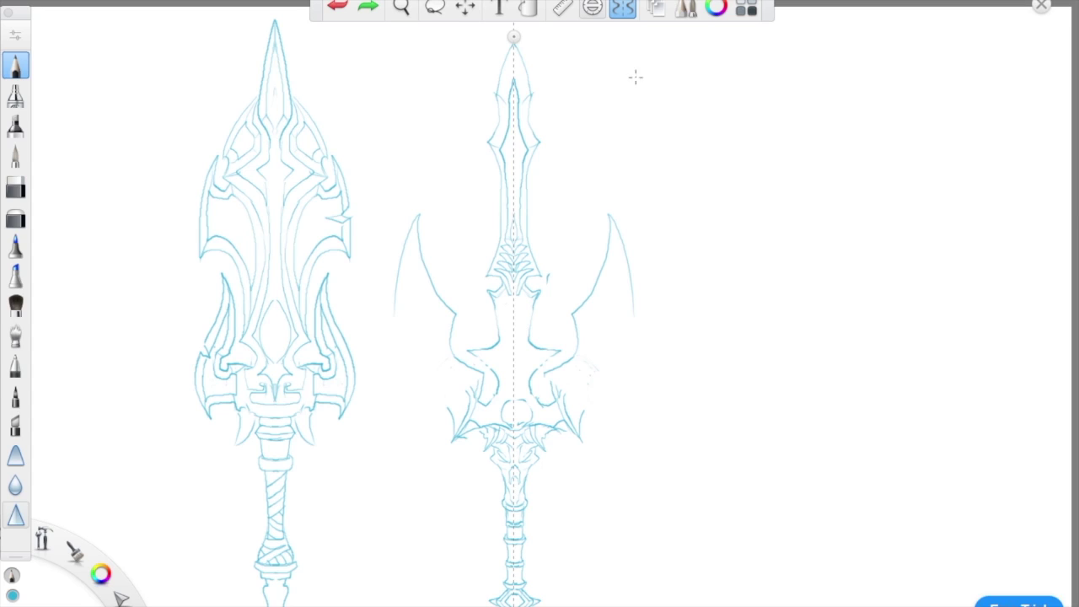
drag(394, 313, 395, 354)
drag(396, 354, 457, 316)
drag(396, 354, 455, 438)
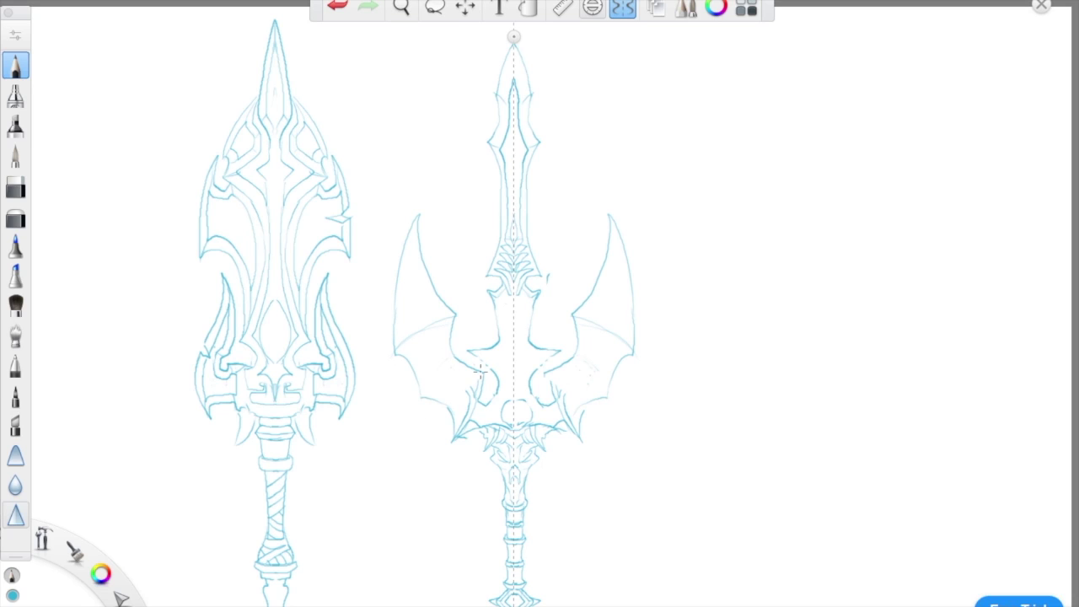
drag(421, 396, 484, 372)
mouse_move(420, 398)
mouse_down()
mouse_move(472, 374)
mouse_move(396, 341)
mouse_move(419, 241)
mouse_move(405, 266)
mouse_up()
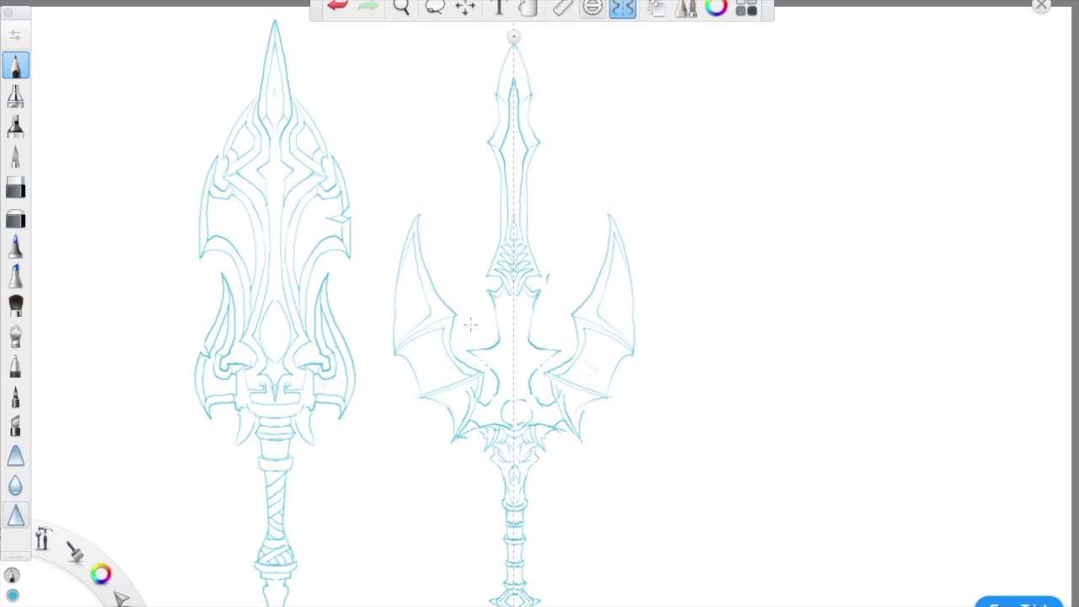
Erase the round gem and lower guard lines, and draw curved bands and an inner contour through the guard's centre
click(24, 191)
mouse_move(464, 434)
mouse_down()
mouse_move(488, 423)
mouse_move(527, 425)
mouse_move(507, 401)
mouse_up()
click(17, 65)
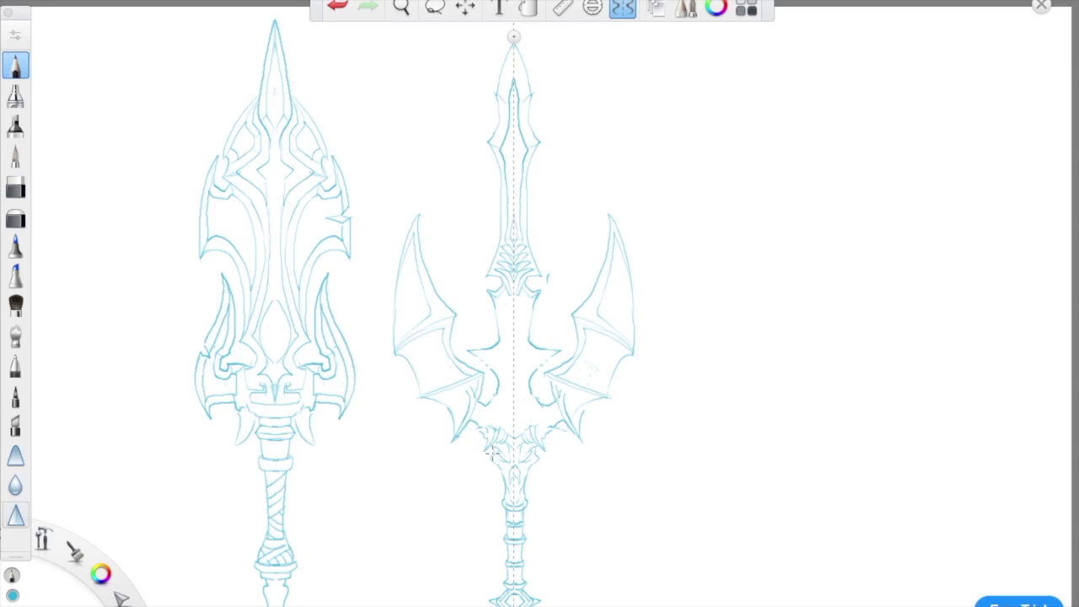
drag(508, 434, 500, 404)
mouse_move(497, 405)
mouse_down()
mouse_move(489, 435)
mouse_move(515, 447)
mouse_move(487, 436)
mouse_move(495, 444)
mouse_move(492, 424)
mouse_move(487, 449)
mouse_up()
click(16, 187)
key(e)
mouse_move(523, 393)
mouse_down()
mouse_move(491, 361)
mouse_move(508, 301)
mouse_up()
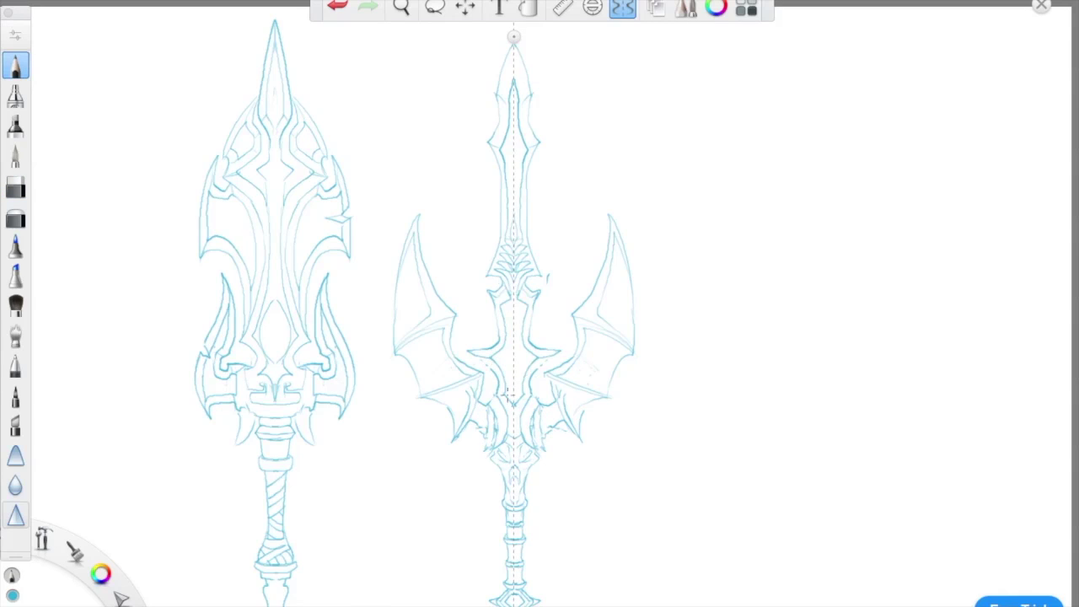
Erase the leaf ornament at the blade's base, extend the blade to the guard and add flame-shaped side prongs
key(e)
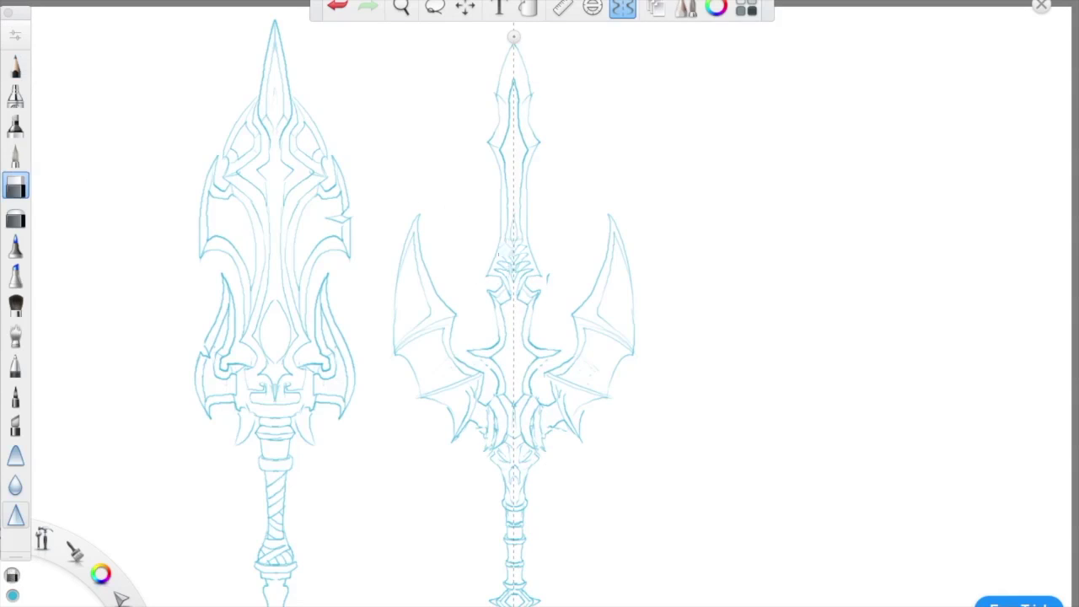
mouse_move(510, 274)
mouse_down()
mouse_move(516, 223)
mouse_move(498, 258)
mouse_move(504, 271)
mouse_up()
key(e)
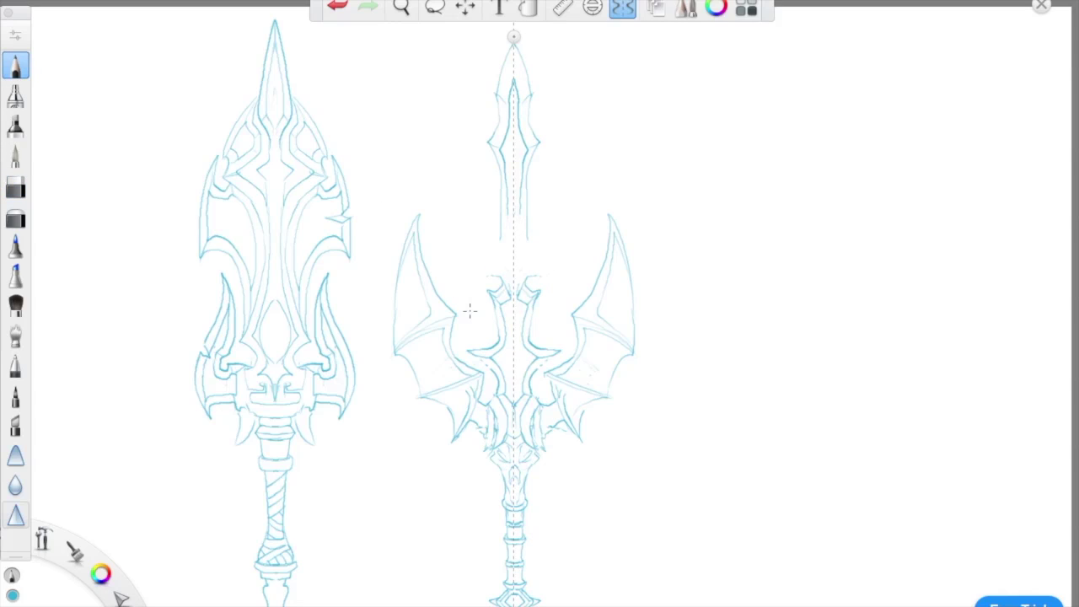
mouse_move(498, 249)
mouse_down()
mouse_move(496, 278)
mouse_move(505, 247)
mouse_move(477, 212)
mouse_move(537, 244)
mouse_up()
drag(508, 291, 511, 207)
key(space)
Erase the skull above the grip and draw a rounded collar with a pointed inner arch in its place
key(e)
drag(515, 434, 510, 501)
key(e)
mouse_move(538, 450)
mouse_down()
mouse_move(526, 482)
mouse_move(511, 449)
mouse_up()
drag(514, 487, 500, 445)
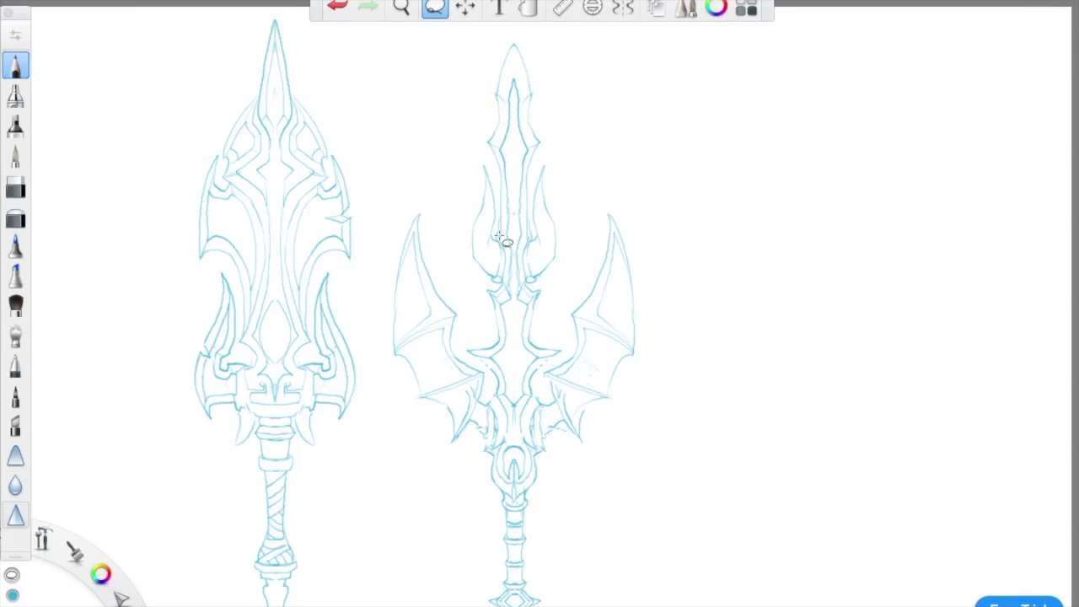
Draw a small mirrored diamond gem in the centre of the second sword's guard
drag(513, 347, 506, 365)
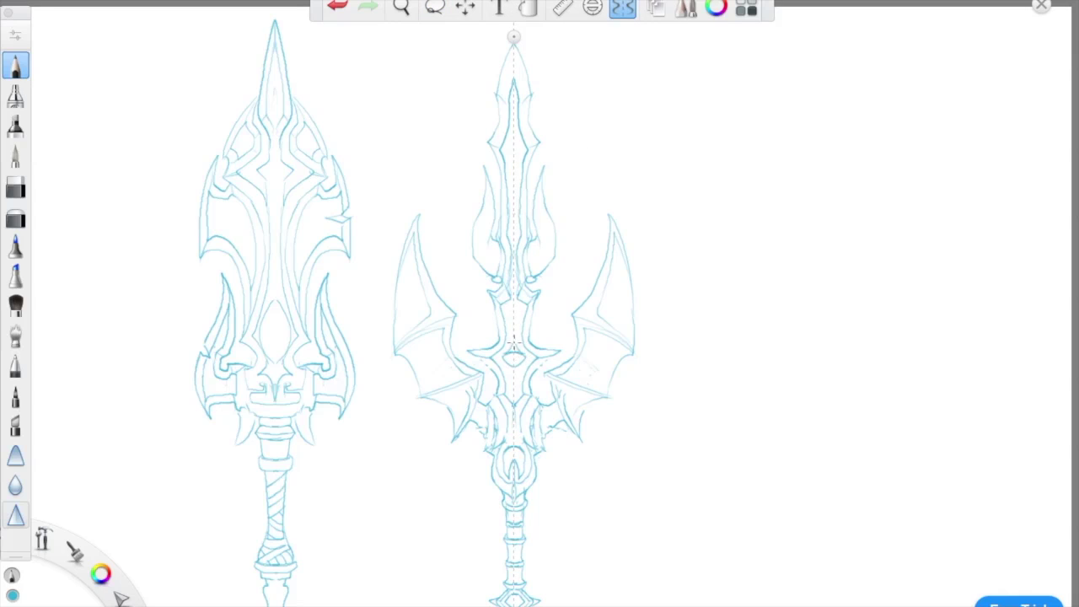
key(e)
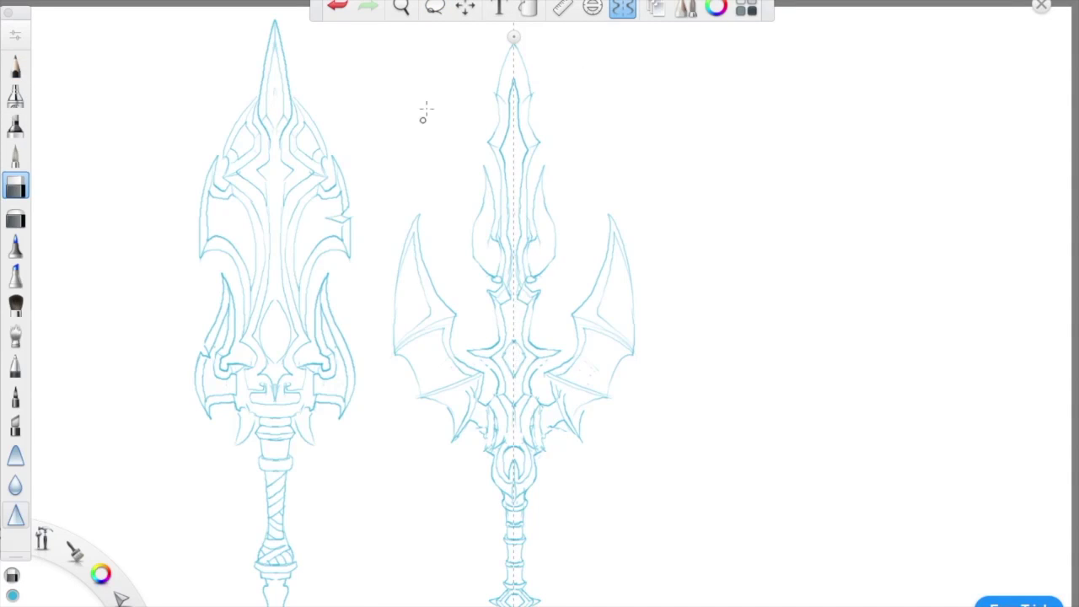
key(e)
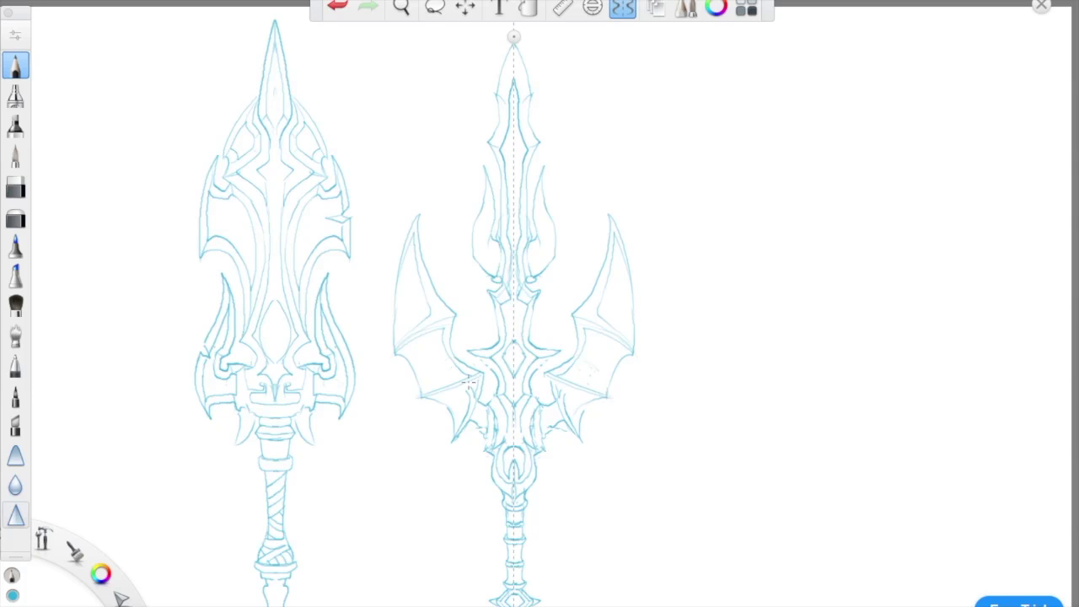
Move the mirror axis to the empty canvas beside the second sword
drag(514, 37, 790, 41)
mouse_move(790, 42)
mouse_down()
mouse_move(869, 110)
mouse_move(870, 18)
mouse_up()
drag(869, 109, 779, 220)
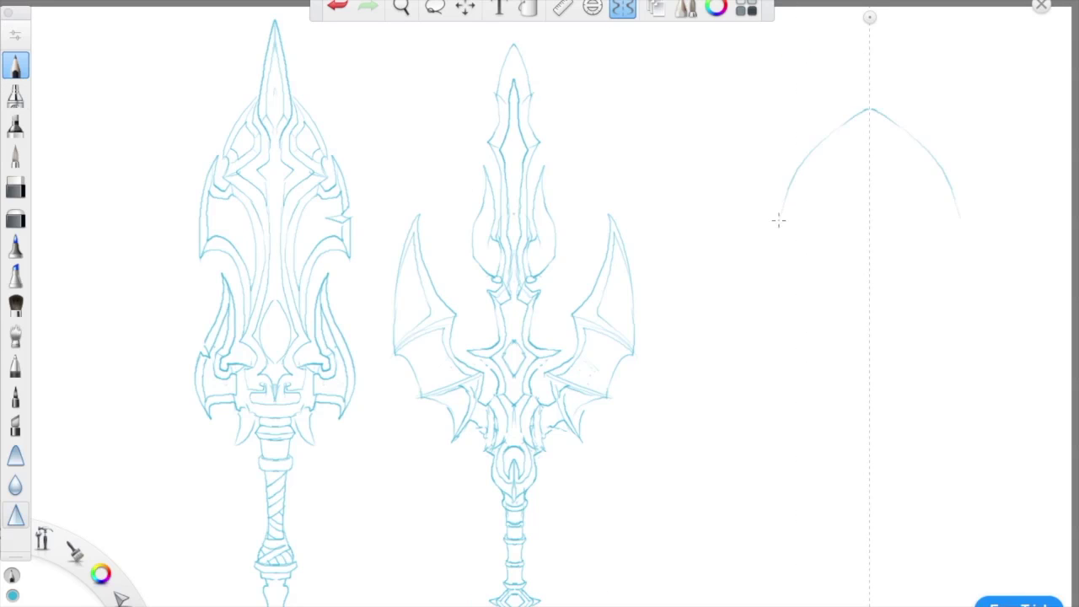
mouse_move(822, 366)
mouse_down()
mouse_move(819, 438)
mouse_move(869, 470)
mouse_up()
drag(869, 69, 792, 135)
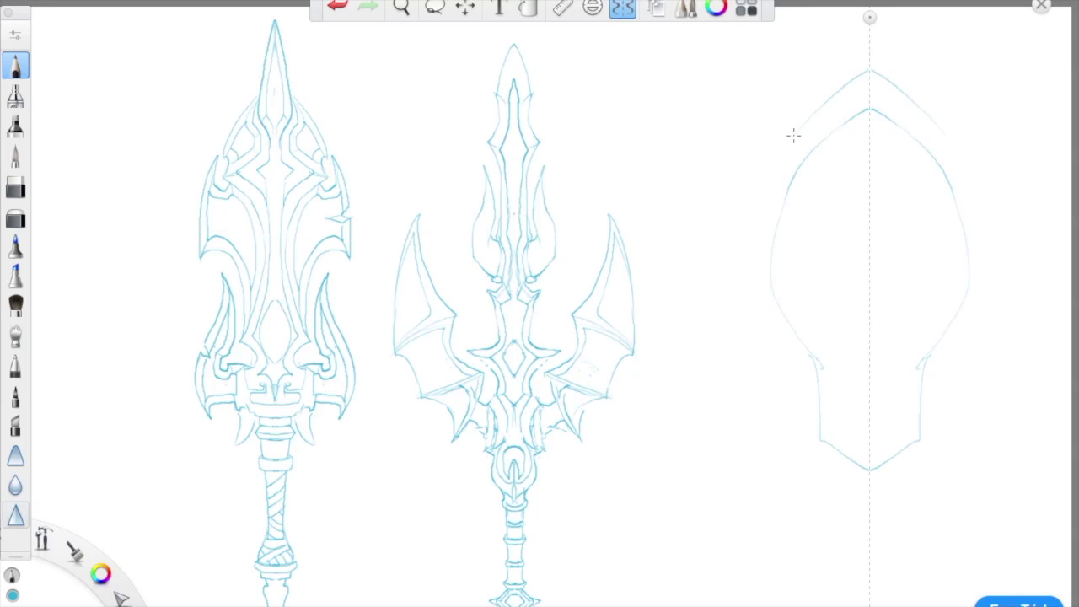
key(ctrl+z)
key(ctrl+z)
key(ctrl+z)
key(ctrl+z)
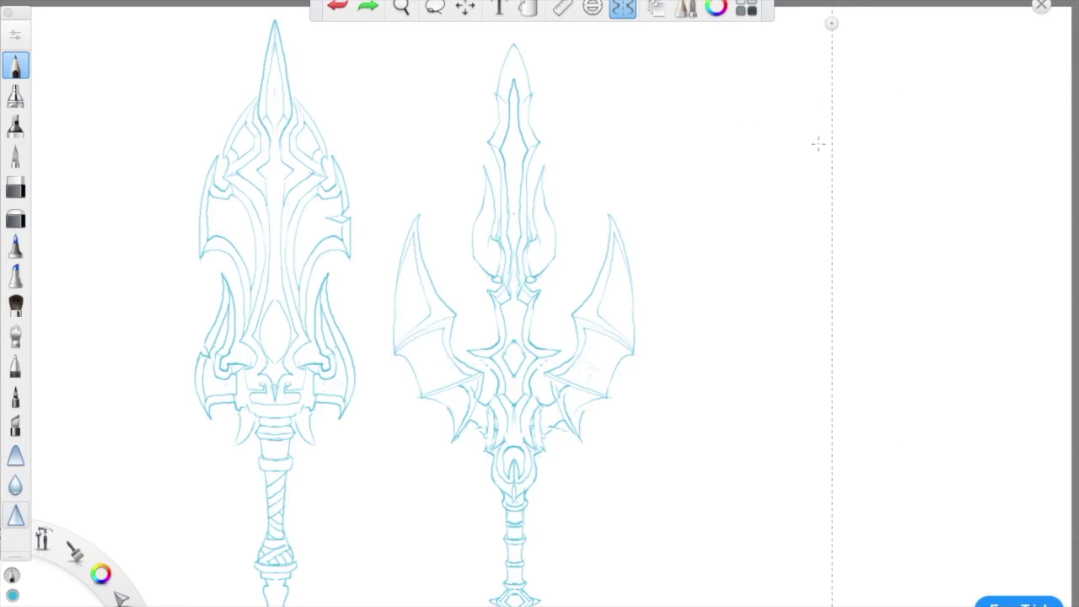
Sketch a third mirrored sword with a slim waisted blade, slanted guard arms, a central plate and a ring around the blade's base
mouse_move(830, 70)
mouse_down()
mouse_move(812, 210)
mouse_move(822, 377)
mouse_move(798, 428)
mouse_move(807, 436)
mouse_move(777, 419)
mouse_move(768, 436)
mouse_move(830, 475)
mouse_up()
mouse_move(831, 436)
mouse_down()
mouse_move(812, 457)
mouse_move(828, 490)
mouse_up()
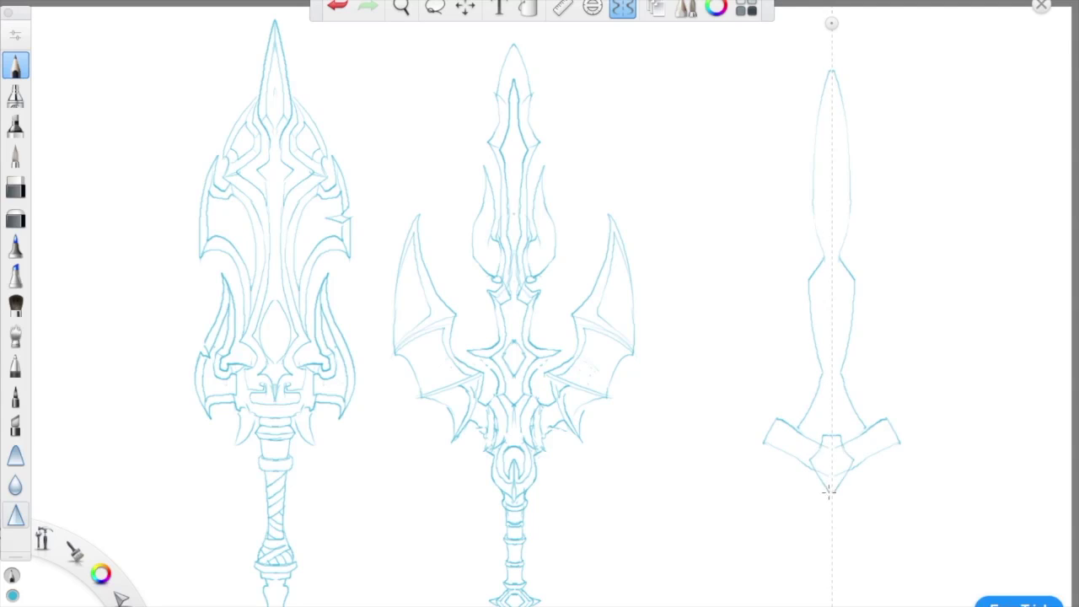
mouse_move(827, 408)
mouse_down()
mouse_move(812, 336)
mouse_move(812, 427)
mouse_move(825, 429)
mouse_move(802, 416)
mouse_up()
Erase the blade's narrow waists and overlapping lines, and redraw it straighter with an inner ridge and curved prongs inside the ring
key(e)
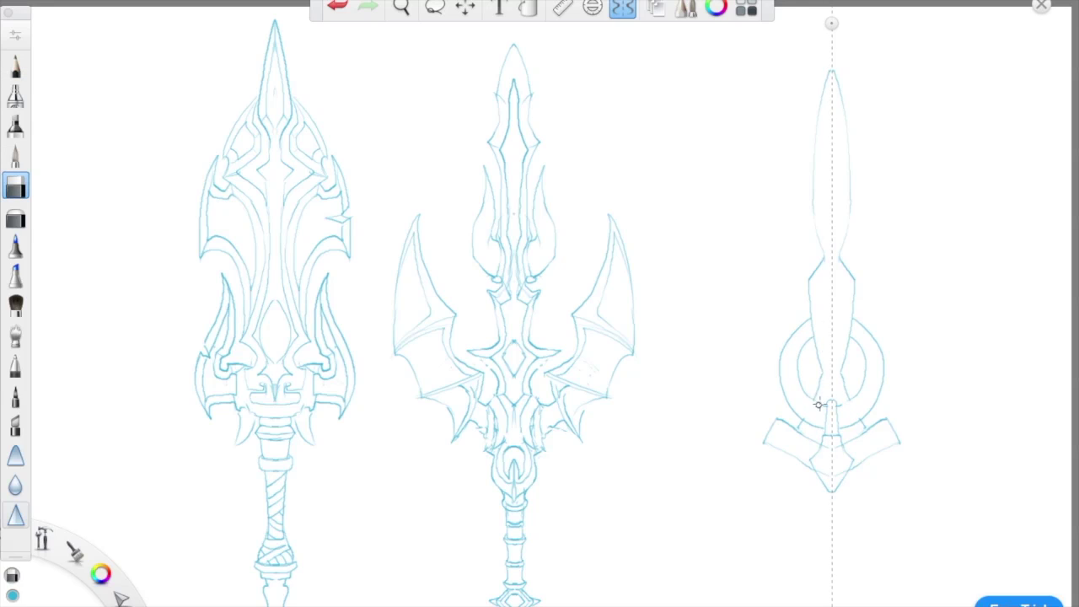
key(e)
key(e)
drag(843, 346, 823, 377)
mouse_move(823, 260)
mouse_down()
mouse_move(815, 212)
mouse_move(811, 274)
mouse_up()
click(16, 65)
mouse_move(831, 120)
mouse_down()
mouse_move(820, 337)
mouse_move(806, 396)
mouse_up()
Draw two pairs of triangular spikes around the ring, plus an inner ring line and a round gem between the prongs
mouse_move(796, 335)
mouse_down()
mouse_move(772, 317)
mouse_move(797, 332)
mouse_up()
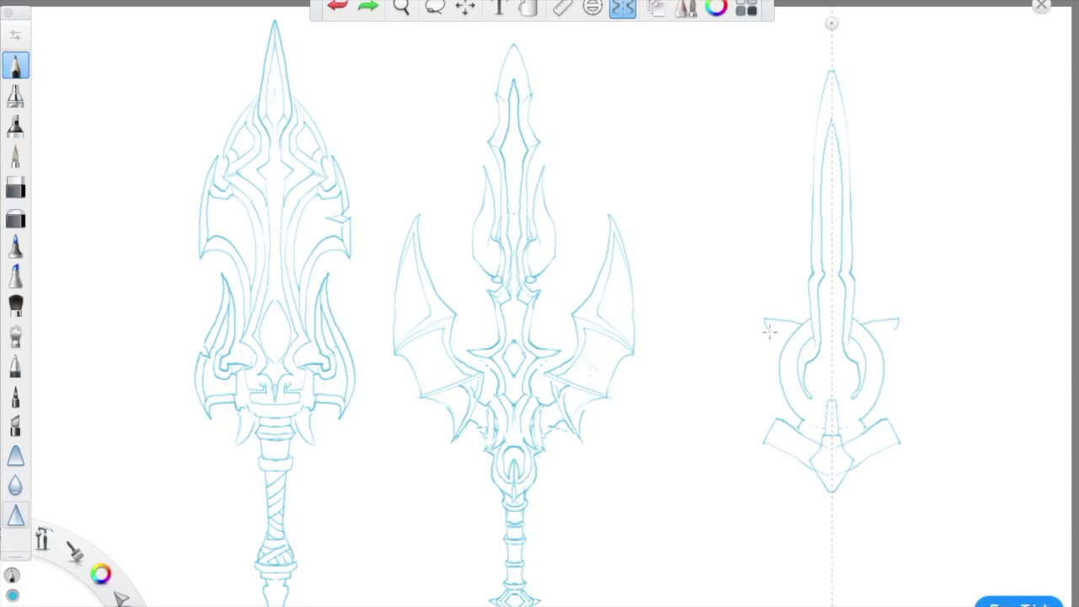
drag(776, 368, 785, 396)
drag(763, 322, 790, 339)
drag(760, 389, 779, 383)
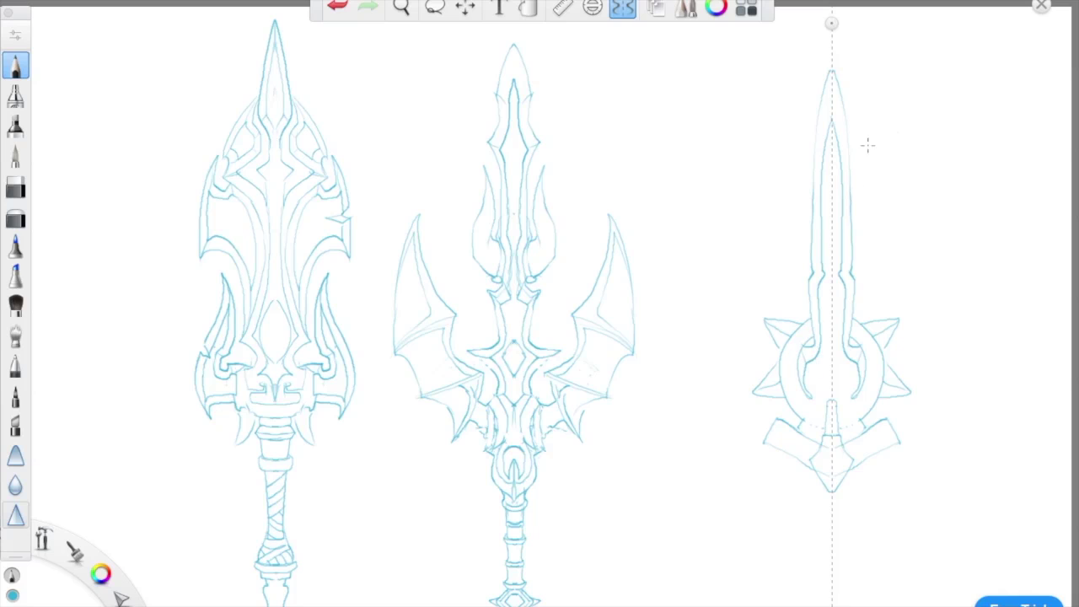
mouse_move(812, 324)
mouse_down()
mouse_move(794, 344)
mouse_move(798, 397)
mouse_move(828, 416)
mouse_up()
drag(831, 368, 848, 391)
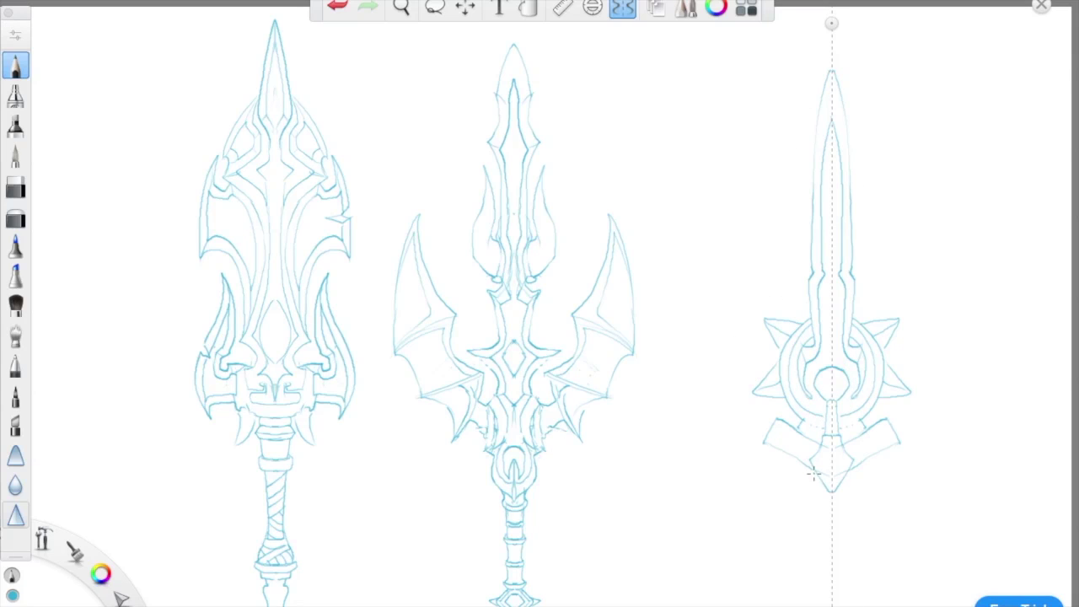
Draw large mirrored crescent blades sweeping out from the guard arms and chevron lines below the central plate, redoing unwanted strokes
drag(814, 475, 835, 526)
mouse_move(781, 429)
mouse_down()
mouse_move(768, 436)
mouse_move(746, 403)
mouse_move(739, 320)
mouse_move(710, 408)
mouse_move(751, 438)
mouse_up()
mouse_move(704, 394)
mouse_down()
mouse_move(741, 371)
mouse_move(740, 324)
mouse_move(719, 403)
mouse_move(750, 437)
mouse_move(699, 373)
mouse_move(732, 463)
mouse_move(771, 516)
mouse_up()
key(ctrl+z)
key(ctrl+z)
key(ctrl+z)
drag(771, 516, 804, 465)
mouse_move(707, 377)
mouse_down()
mouse_move(736, 392)
mouse_move(735, 430)
mouse_move(758, 481)
mouse_move(797, 460)
mouse_up()
mouse_move(732, 392)
mouse_down()
mouse_move(760, 477)
mouse_move(733, 391)
mouse_move(841, 383)
mouse_move(831, 513)
mouse_up()
Draw the third sword's straight grip with a collar and rounded lower end, redoing the first side line
mouse_move(820, 492)
mouse_down()
mouse_move(830, 543)
mouse_move(824, 587)
mouse_up()
key(ctrl+z)
drag(818, 526, 818, 578)
drag(818, 577, 820, 585)
Lasso the third sword, scale it down and move it up, and turn symmetry back on with the axis centred on its blade
click(435, 7)
mouse_move(874, 53)
mouse_down()
mouse_move(834, 55)
mouse_move(930, 125)
mouse_up()
drag(828, 342, 787, 334)
drag(859, 378, 838, 305)
mouse_move(790, 195)
mouse_down()
mouse_move(757, 193)
mouse_move(777, 191)
mouse_up()
click(16, 65)
click(617, 6)
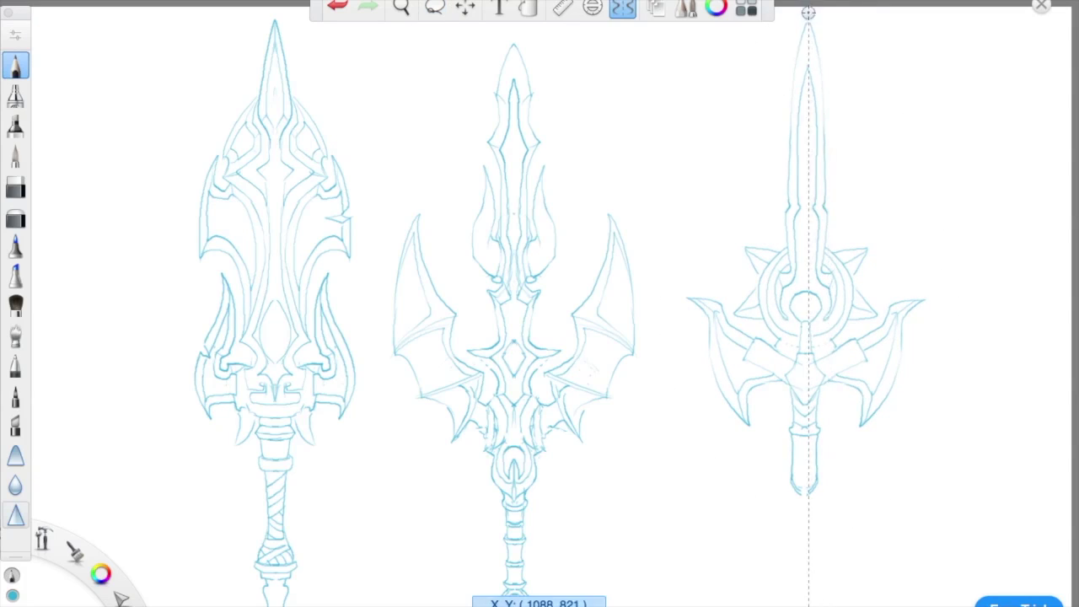
key(space)
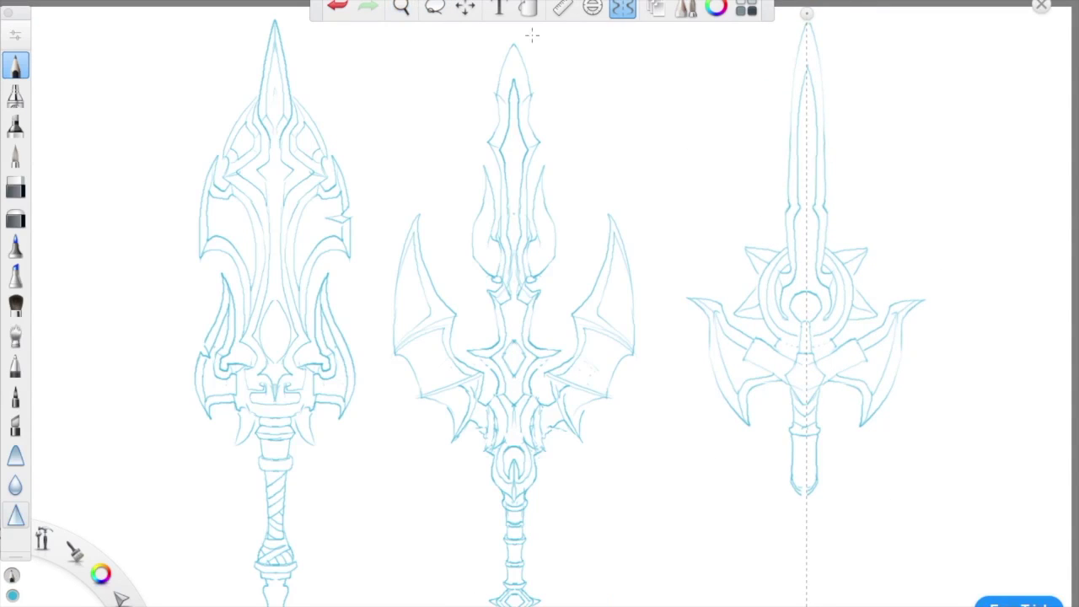
Lasso the third sword, nudge it slightly, and re-centre the symmetry axis on its blade
click(435, 7)
drag(821, 15, 947, 161)
drag(844, 233, 843, 232)
click(622, 7)
drag(809, 13, 804, 12)
Extend the third sword's grip with a narrower lower section, drawing its diagonal wraps and rounded end with symmetry off
drag(795, 492, 795, 580)
key(x)
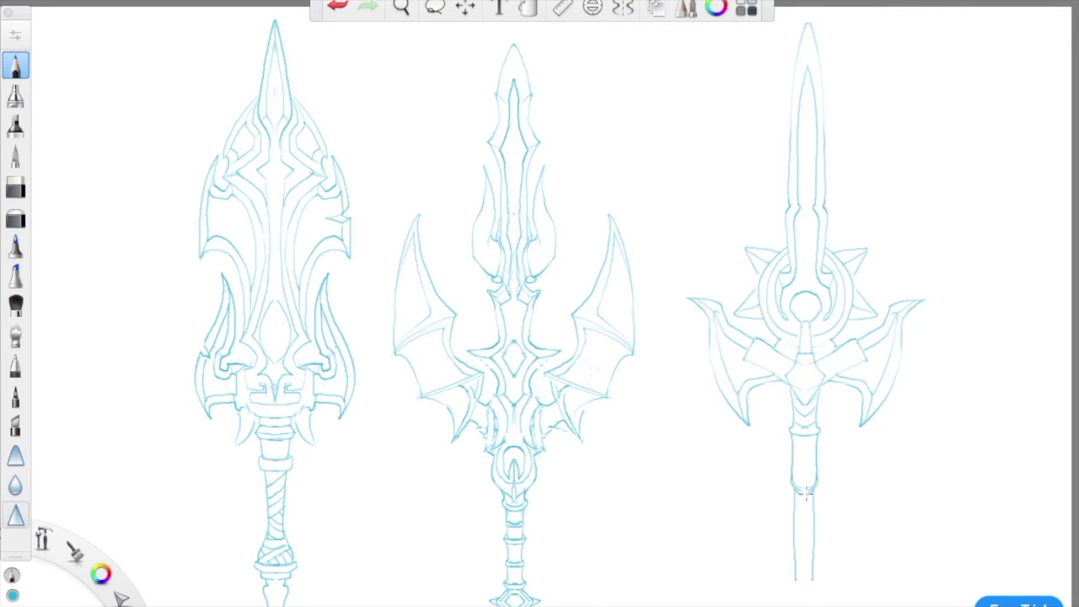
drag(805, 492, 799, 581)
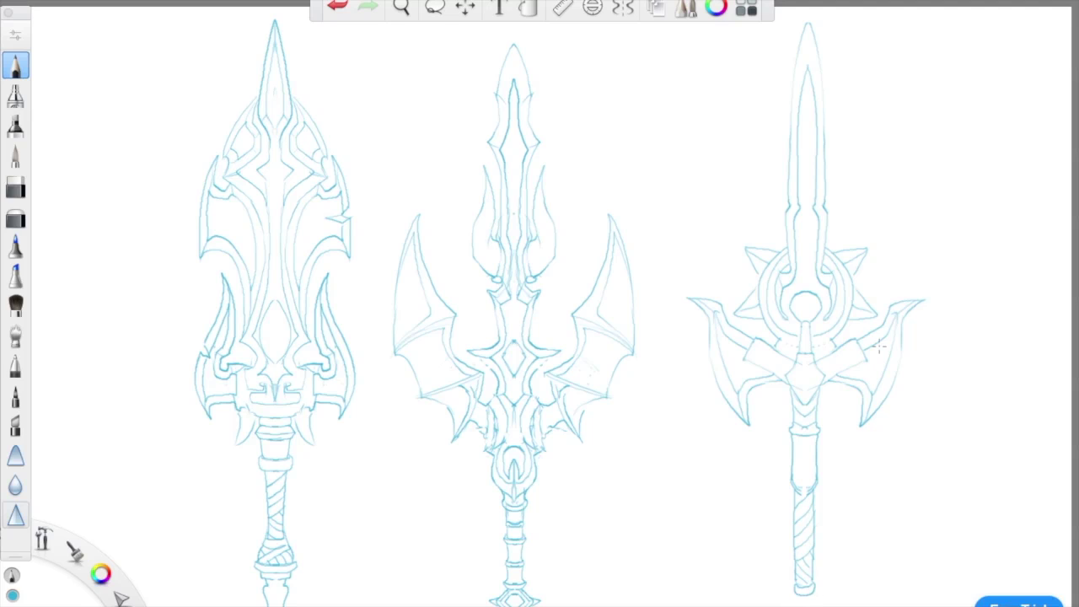
Erase the lower end of the grip extension and the joint between the two grip sections
key(e)
drag(801, 537, 800, 594)
drag(811, 468, 794, 496)
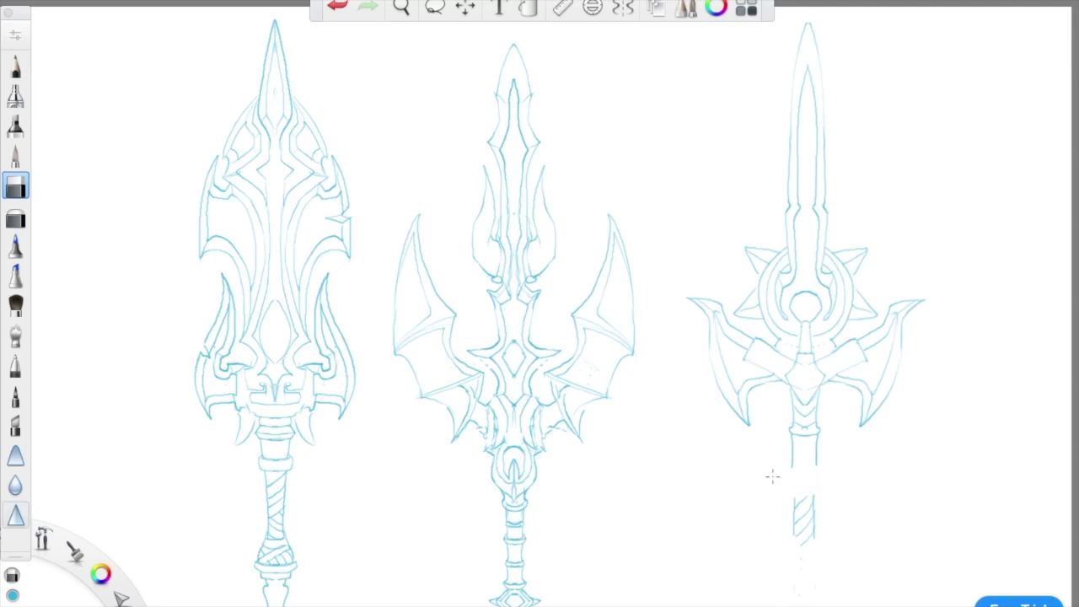
Redraw the shortened grip with symmetry on, adding crossed wraps and a pair of small spikes below the guard
key(x)
key(e)
mouse_move(792, 438)
mouse_down()
mouse_move(805, 498)
mouse_move(788, 530)
mouse_up()
mouse_move(776, 379)
mouse_down()
mouse_move(763, 414)
mouse_move(791, 401)
mouse_move(764, 414)
mouse_up()
key(ctrl+z)
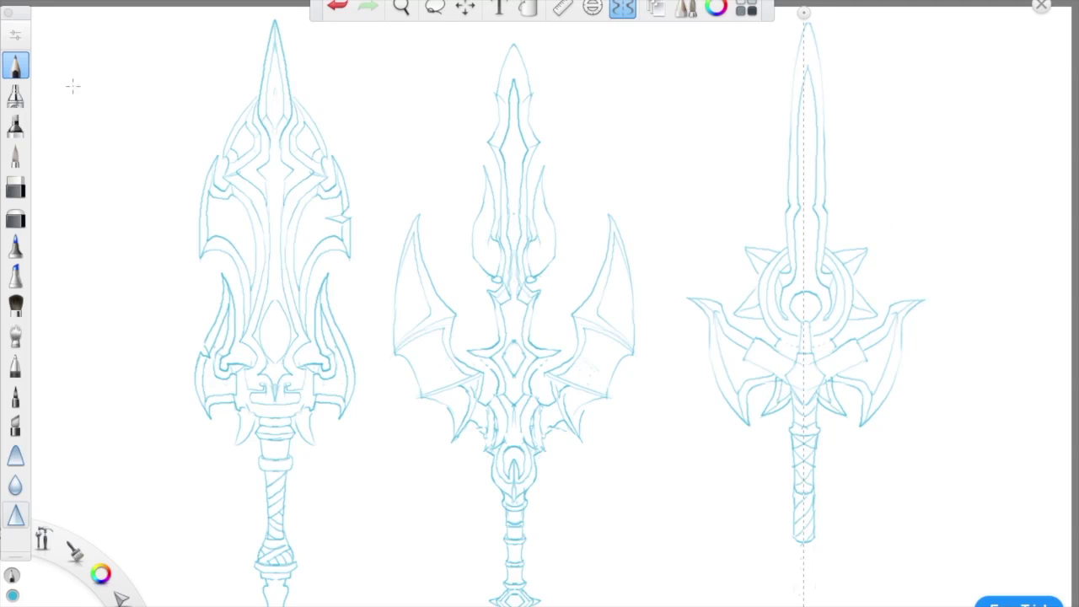
key(e)
key(e)
mouse_move(793, 540)
mouse_down()
mouse_move(769, 594)
mouse_move(789, 581)
mouse_move(801, 600)
mouse_move(803, 544)
mouse_move(777, 591)
mouse_move(802, 600)
mouse_up()
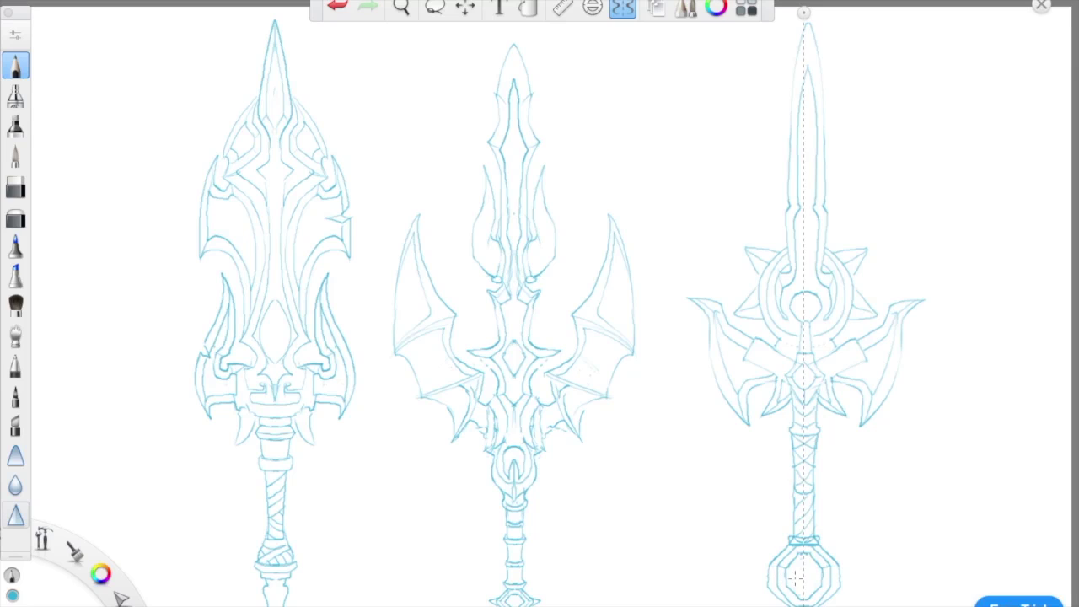
key(ctrl+z)
key(ctrl+z)
key(ctrl+z)
key(ctrl+z)
key(ctrl+z)
key(ctrl+z)
Draw a diamond-shaped pommel with an inner diamond outline at the end of the third sword's grip
drag(796, 545, 803, 600)
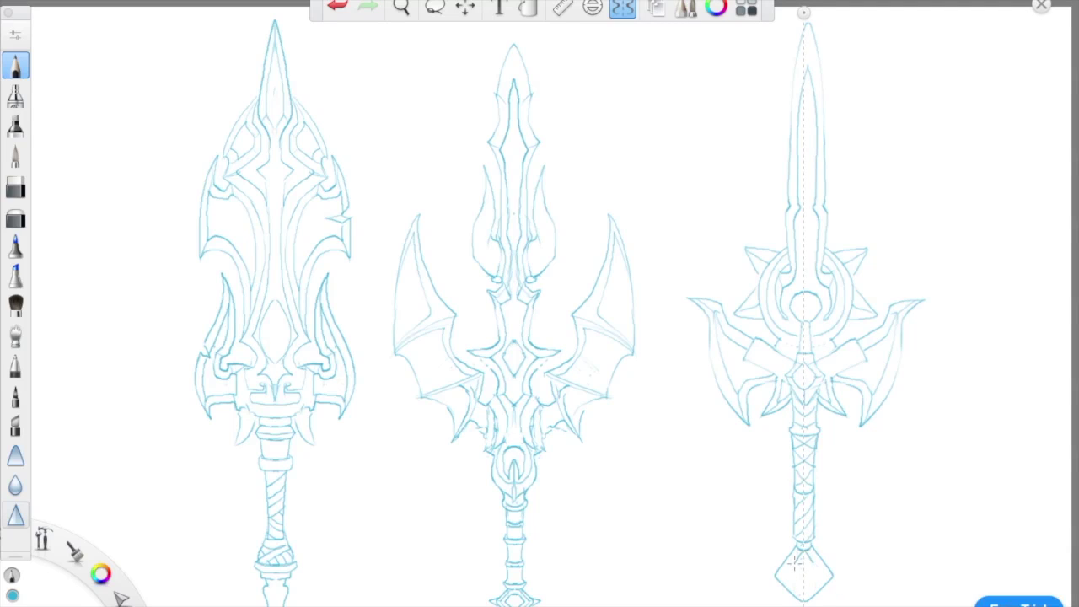
drag(794, 564, 802, 594)
key(ctrl+z)
Reshape the third sword's guard blades with outward side spikes, erasing the old tips and drawing curved horns pointing upward
mouse_move(709, 345)
mouse_down()
mouse_move(681, 370)
mouse_move(713, 376)
mouse_up()
mouse_move(686, 369)
mouse_down()
mouse_move(714, 366)
mouse_move(728, 379)
mouse_up()
click(15, 186)
mouse_move(713, 331)
mouse_down()
mouse_move(710, 316)
mouse_move(722, 348)
mouse_move(693, 302)
mouse_move(710, 336)
mouse_up()
key(e)
click(16, 186)
click(15, 64)
mouse_move(735, 280)
mouse_down()
mouse_move(713, 334)
mouse_move(717, 312)
mouse_up()
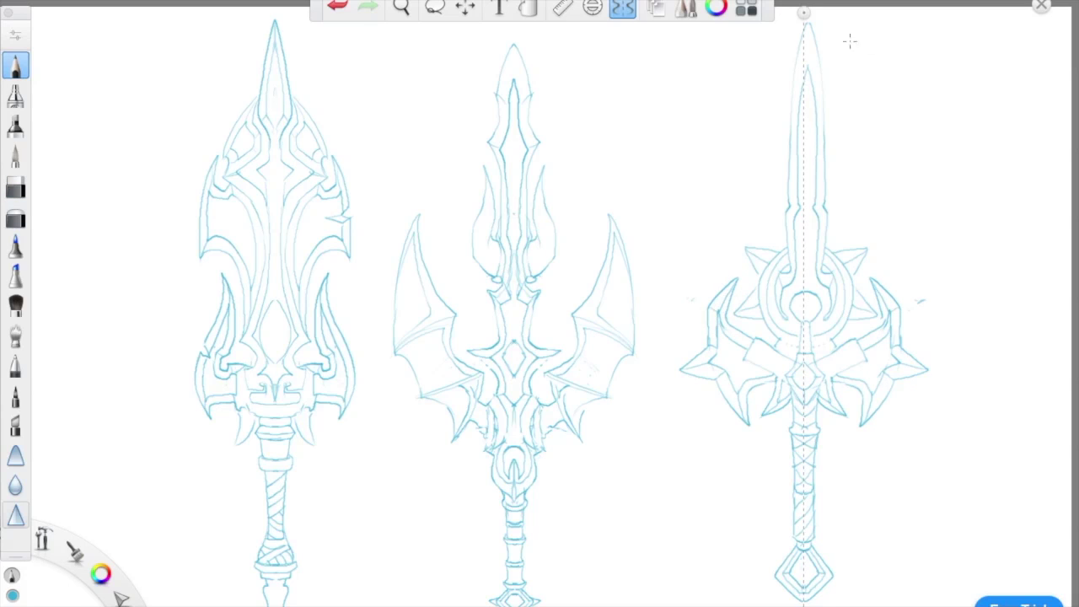
Erase stray line work around the upward horns of the third sword's guard
key(e)
drag(887, 324, 885, 314)
key(e)
drag(762, 344, 778, 371)
key(ctrl+z)
key(ctrl+z)
key(ctrl+z)
Draw the inner edges of the guard horns and erase the leftover marks beside them
drag(715, 313, 736, 341)
click(16, 187)
mouse_move(887, 309)
mouse_down()
mouse_move(885, 344)
mouse_move(877, 331)
mouse_move(887, 325)
mouse_up()
key(e)
key(e)
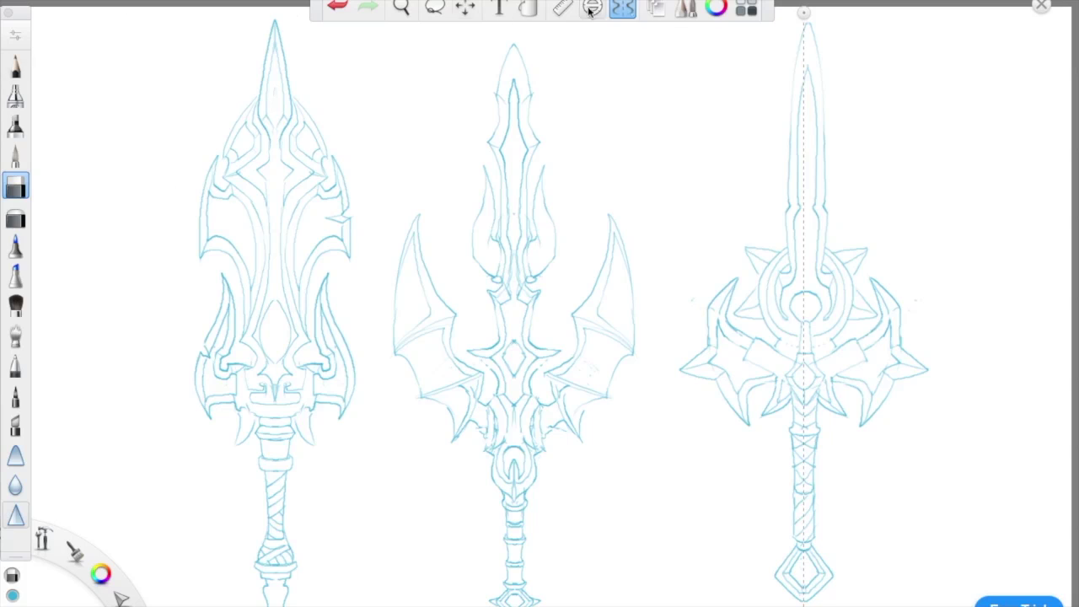
Turn symmetry off and cut a small battle nick into the left edge of the third sword's blade
click(622, 7)
key(e)
key(e)
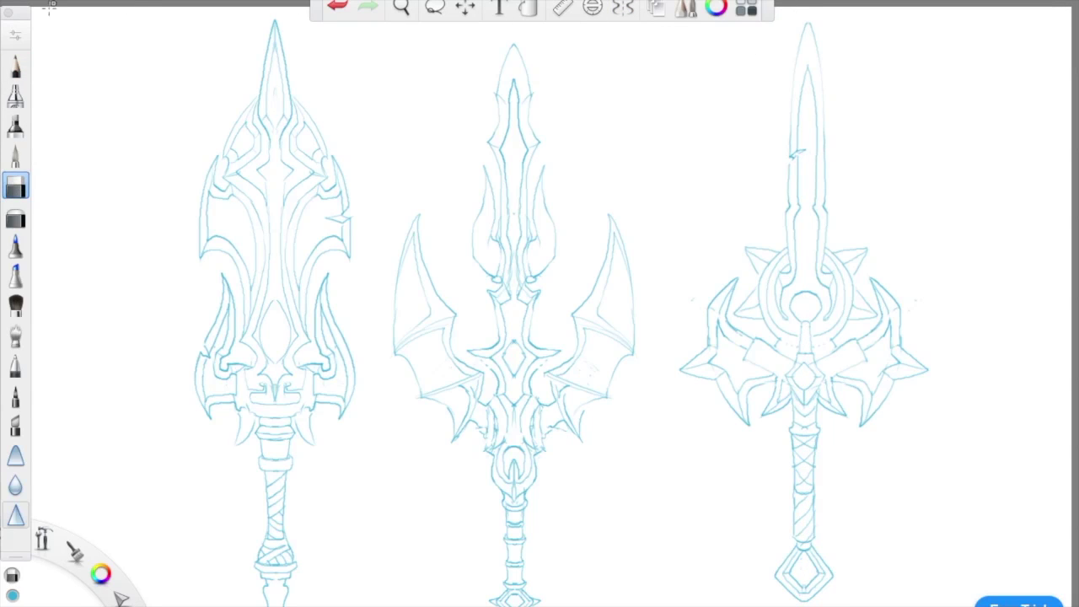
Erase the tips of the upper-right ring spike and the right guard horn and redraw them as broken stumps
key(e)
key(e)
key(e)
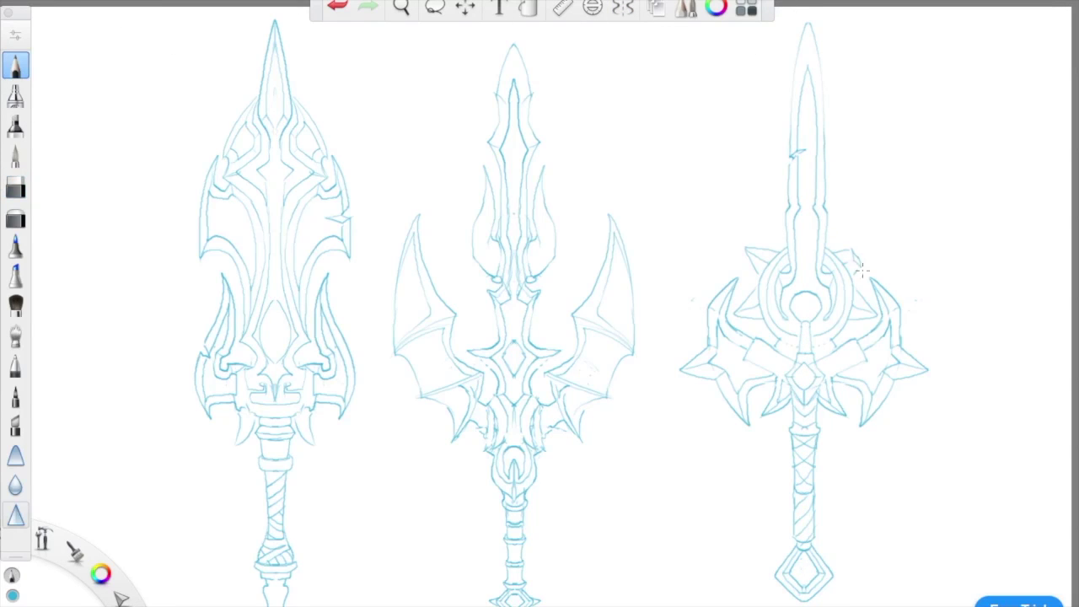
key(e)
mouse_move(892, 300)
mouse_down()
mouse_move(877, 282)
mouse_move(902, 313)
mouse_up()
key(e)
key(e)
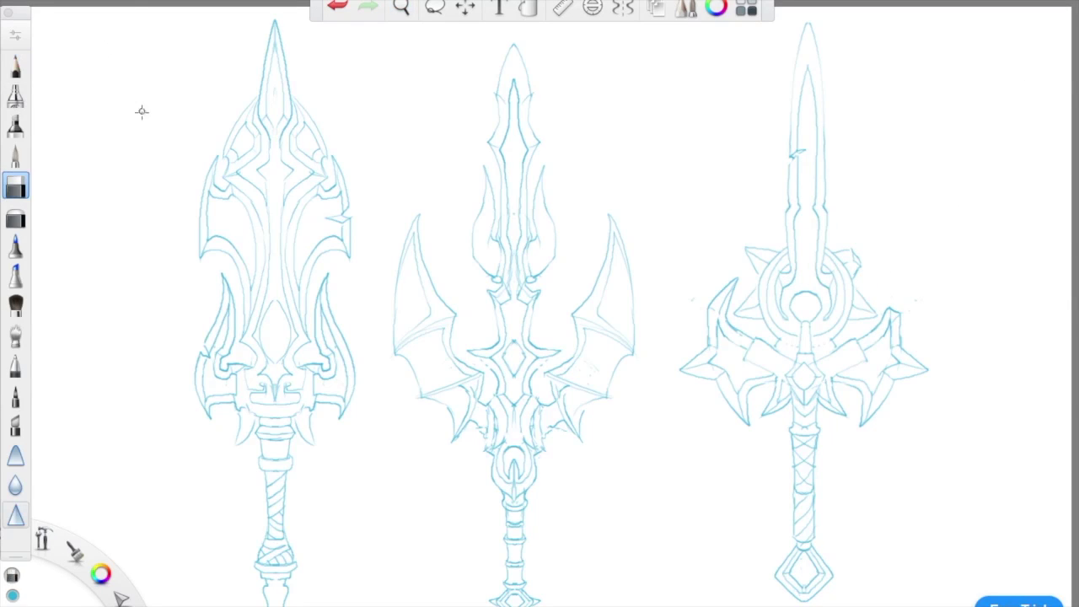
Erase the rectangular bars on the guard arms and redraw the arms' upper edges with symmetry on and its axis re-centred
drag(763, 337, 786, 356)
drag(857, 348, 848, 370)
key(x)
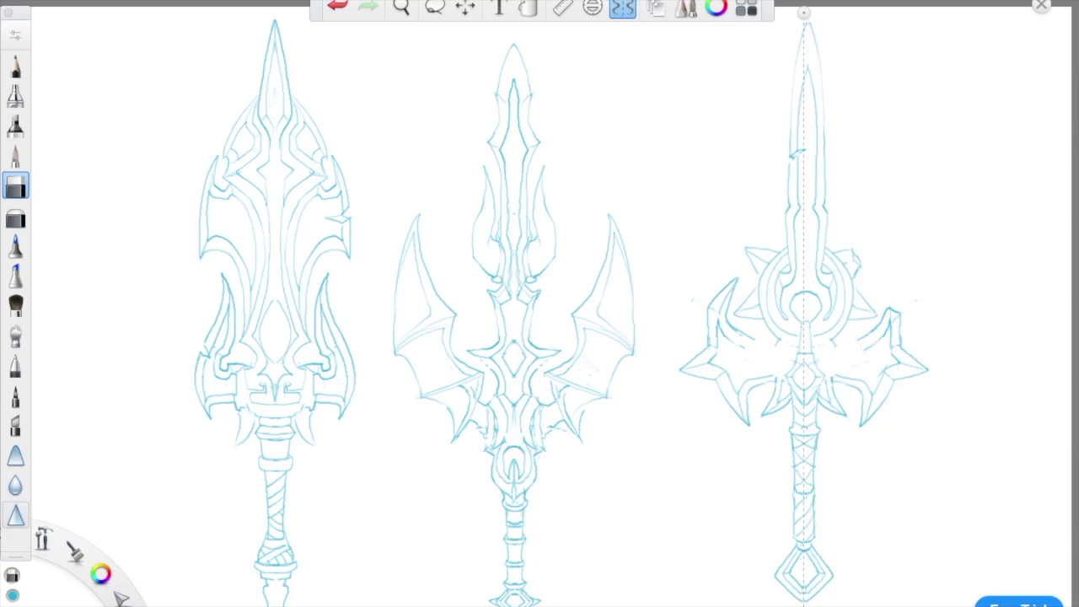
key(e)
drag(807, 15, 805, 16)
mouse_move(739, 332)
mouse_down()
mouse_move(749, 353)
mouse_move(786, 352)
mouse_up()
drag(752, 339, 784, 348)
key(e)
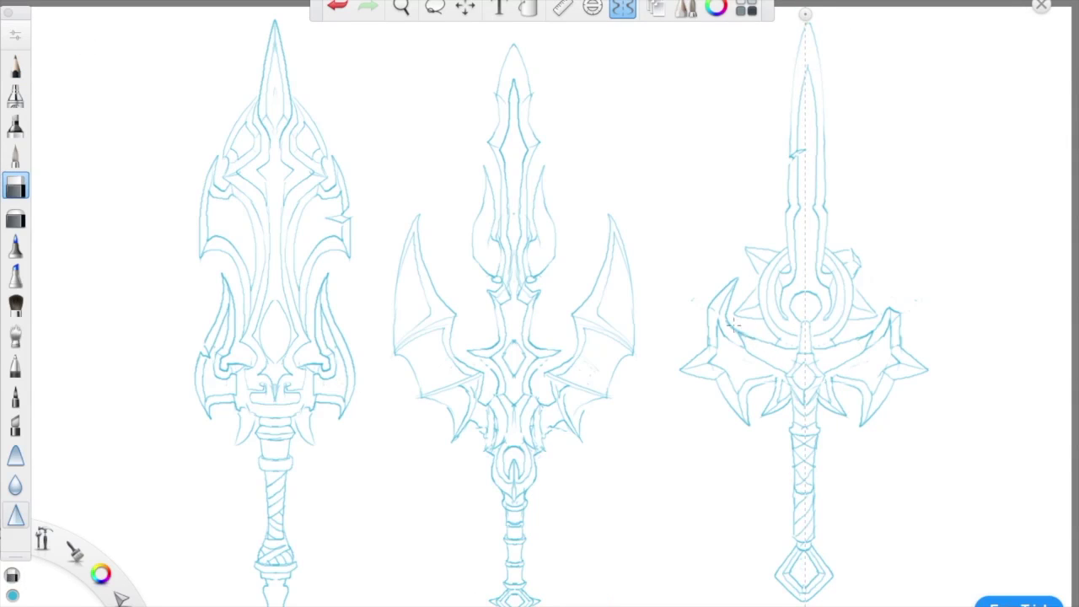
Turn symmetry off and handwrite the artist's signature in a tilted, underlined box to the right of the third sword's grip
key(space)
drag(823, 249, 823, 247)
key(x)
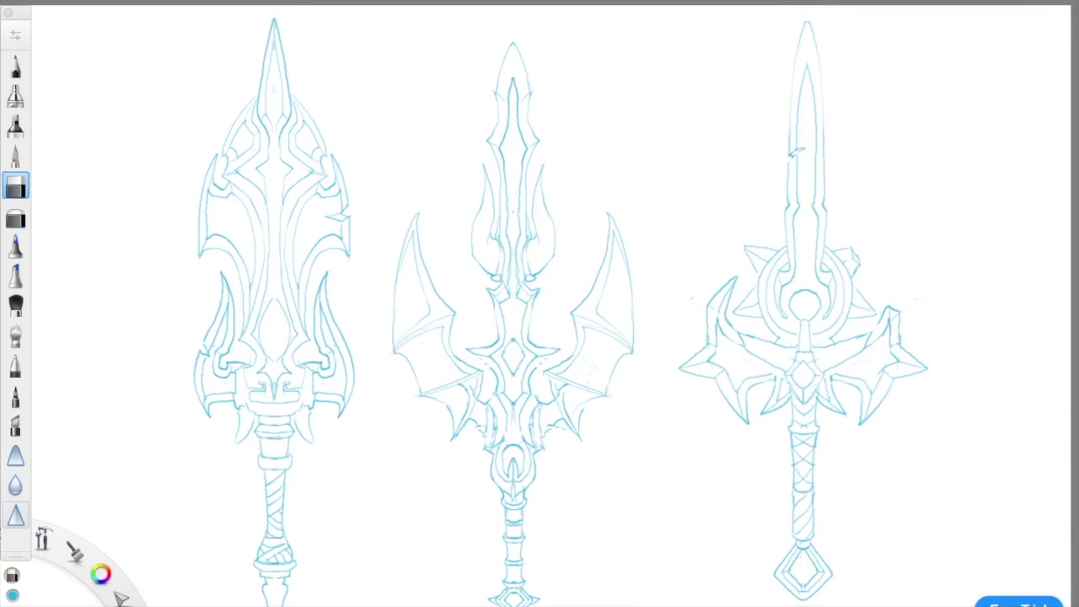
key(e)
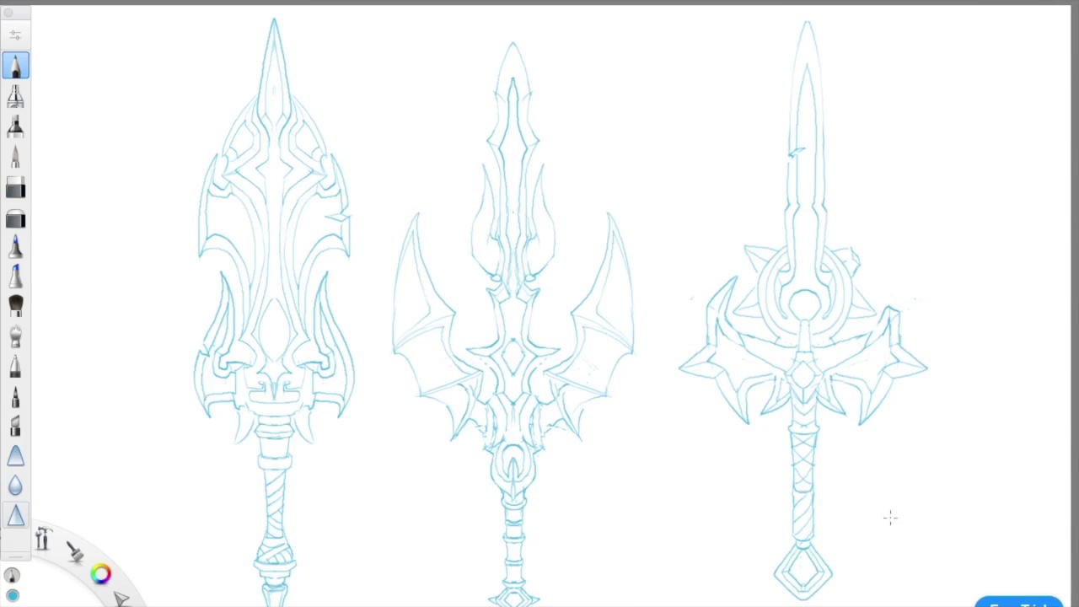
mouse_move(847, 494)
mouse_down()
mouse_move(874, 506)
mouse_move(897, 472)
mouse_up()
mouse_move(867, 512)
mouse_down()
mouse_move(868, 538)
mouse_move(900, 553)
mouse_up()
drag(867, 570, 872, 590)
drag(867, 459, 877, 554)
drag(895, 456, 943, 529)
Draw a smiley face and an exclamation mark above the signature box
drag(922, 418, 934, 432)
drag(949, 390, 941, 420)
click(953, 441)
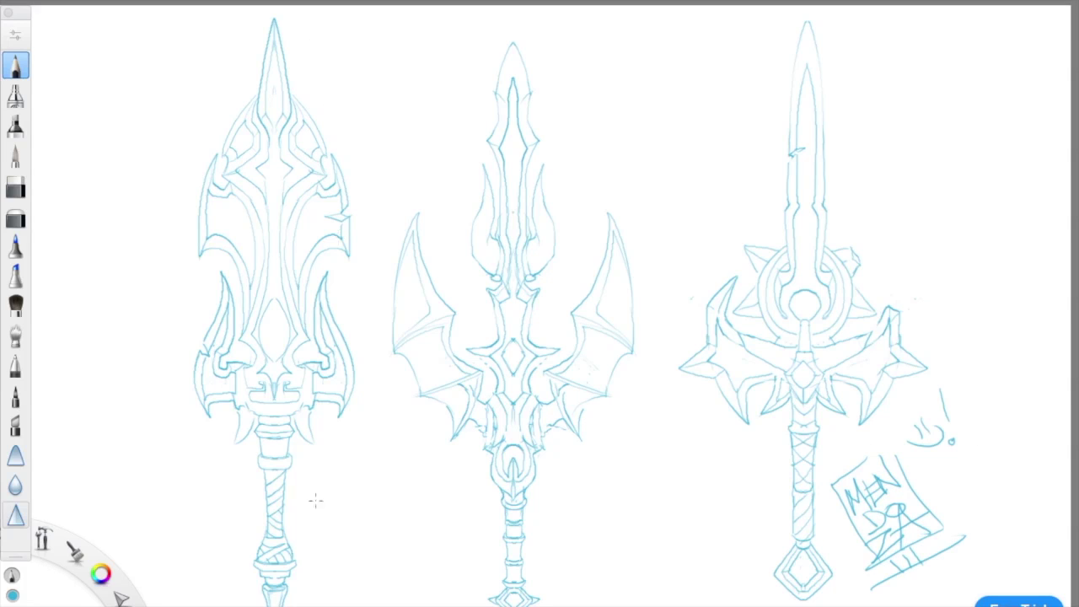